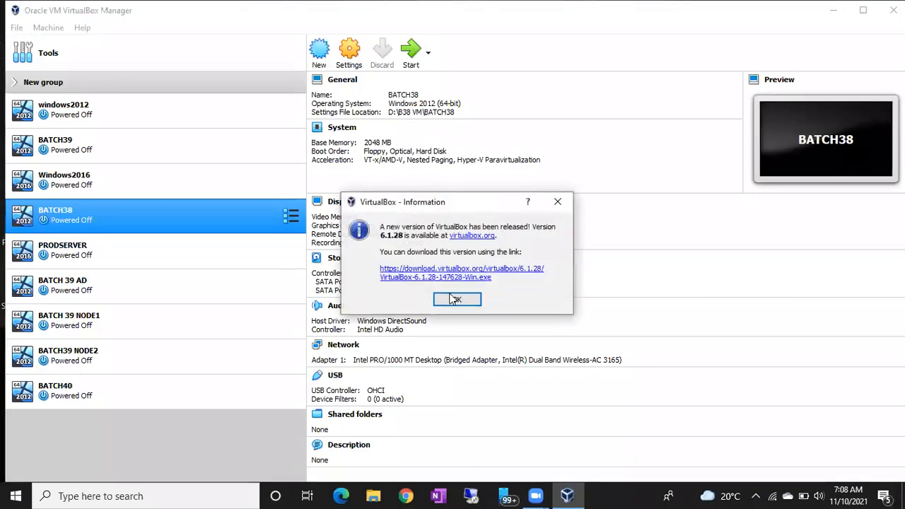
# - Dismiss the new-version notice, start the BATCH40 virtual machine and close its keyboard and mouse notices up to the sign-in screen
pyautogui.click(456, 302)
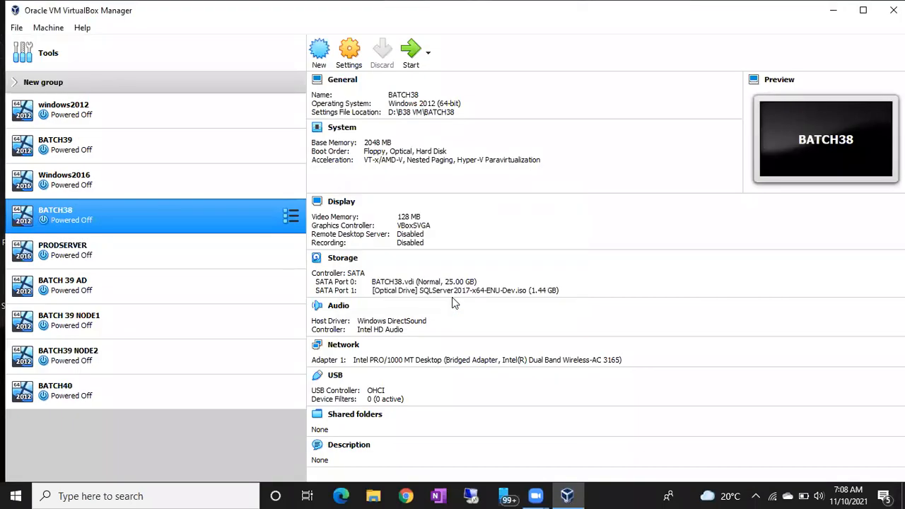
pyautogui.click(130, 399)
pyautogui.doubleClick(102, 402)
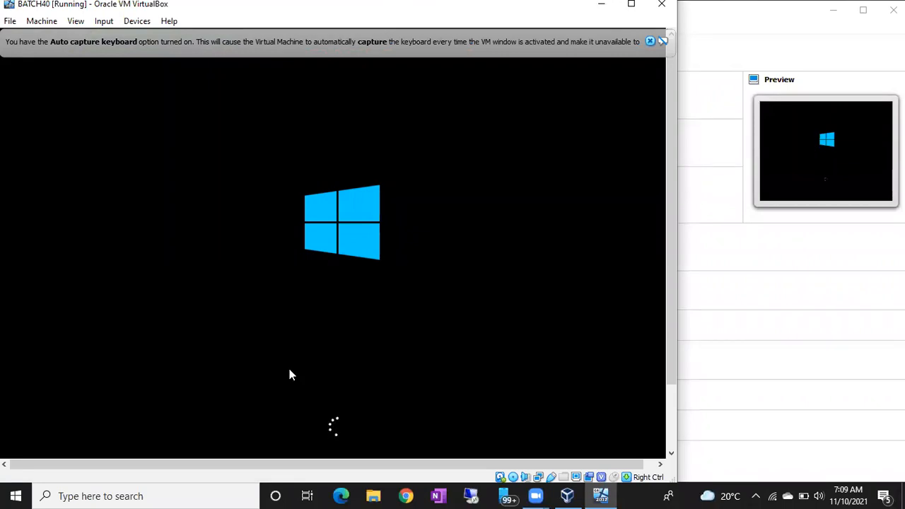
pyautogui.click(652, 41)
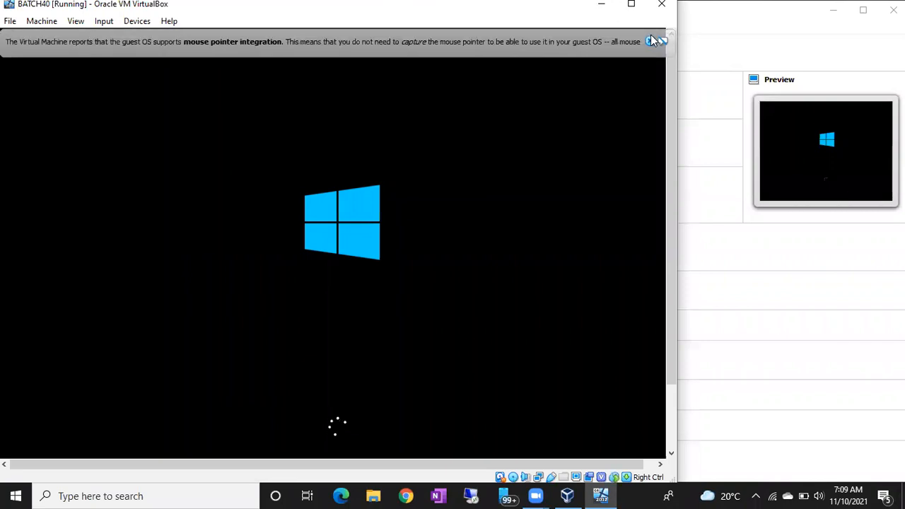
pyautogui.click(653, 41)
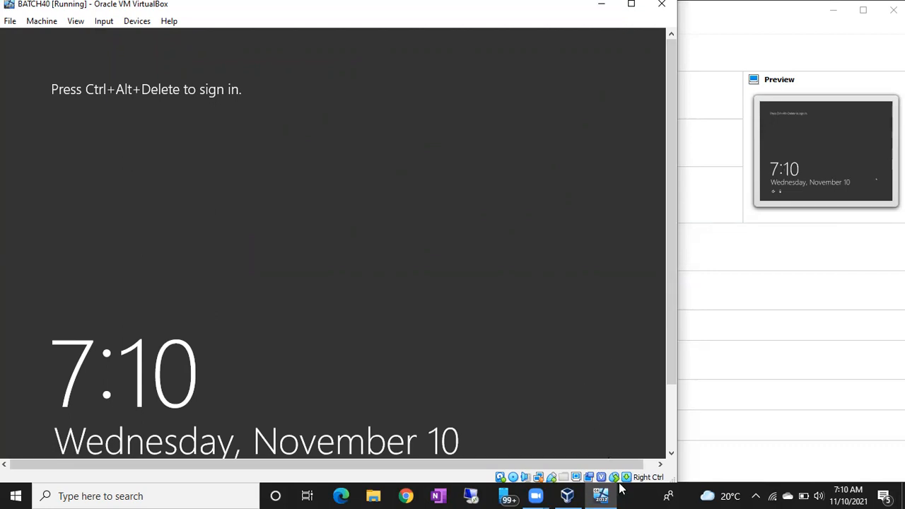
pyautogui.hotkey('ctrl', 'alt', 'Delete')
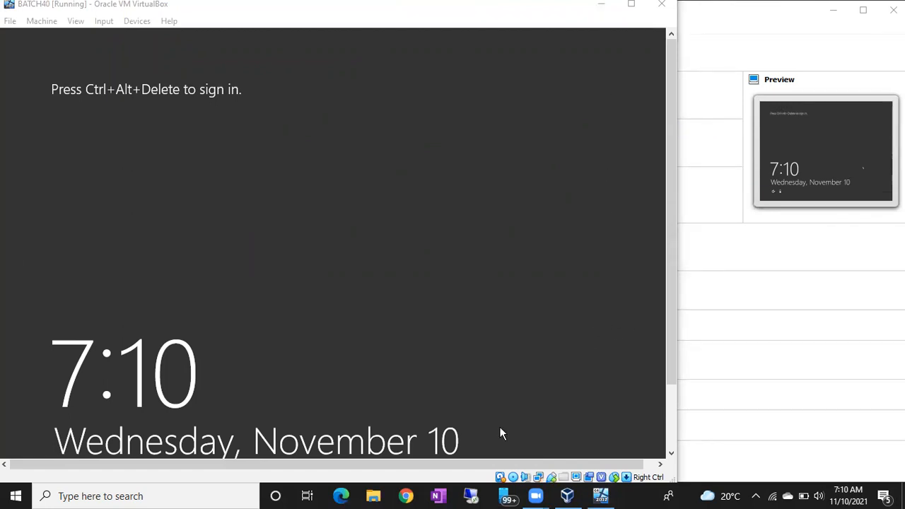
# - Switch to Remote Desktop Connection and try to connect to WIN-2F0GMGN6O33
pyautogui.click(470, 495)
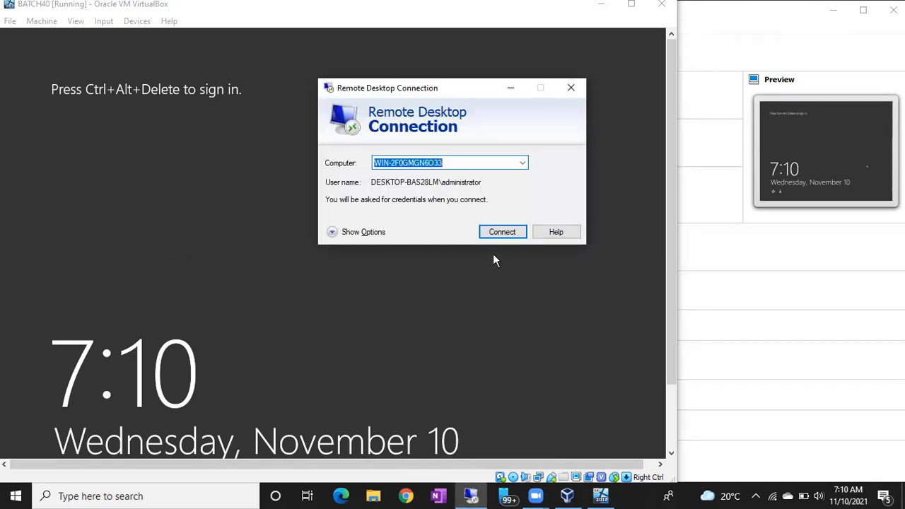
pyautogui.click(500, 233)
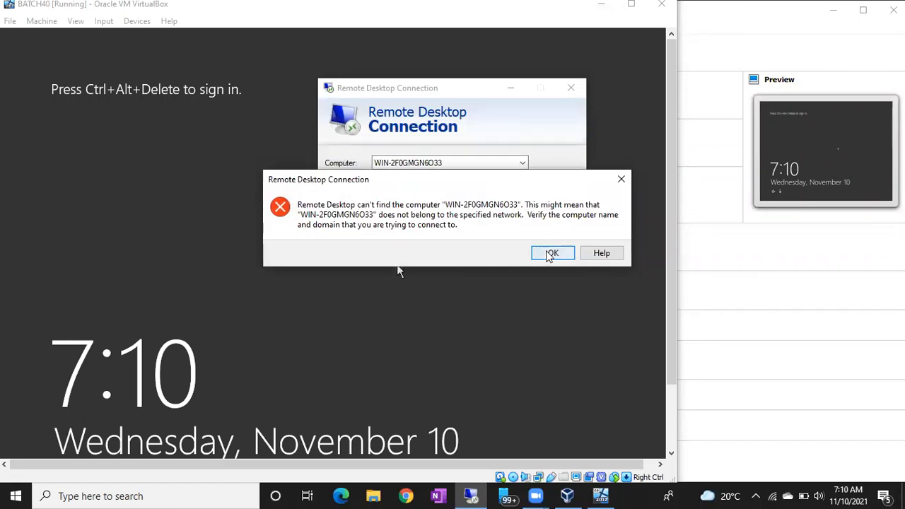
pyautogui.click(550, 253)
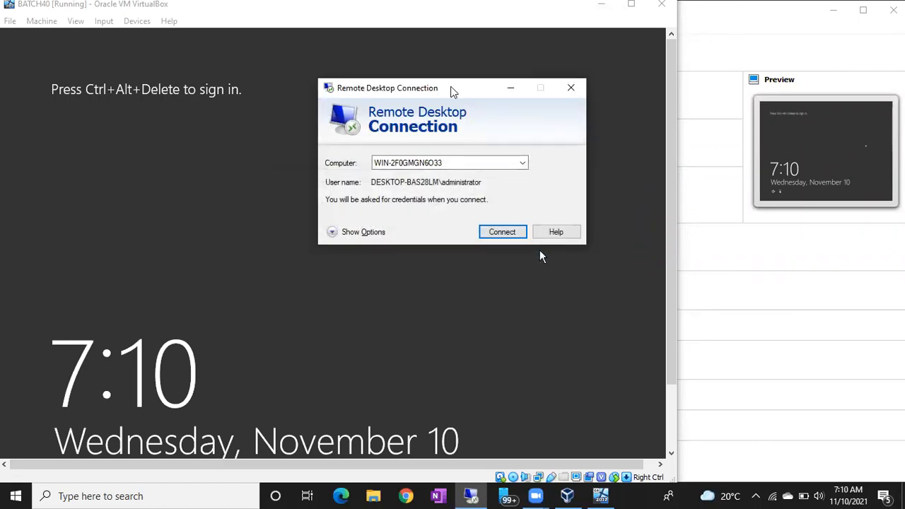
pyautogui.moveTo(450, 92); pyautogui.dragTo(519, 130)
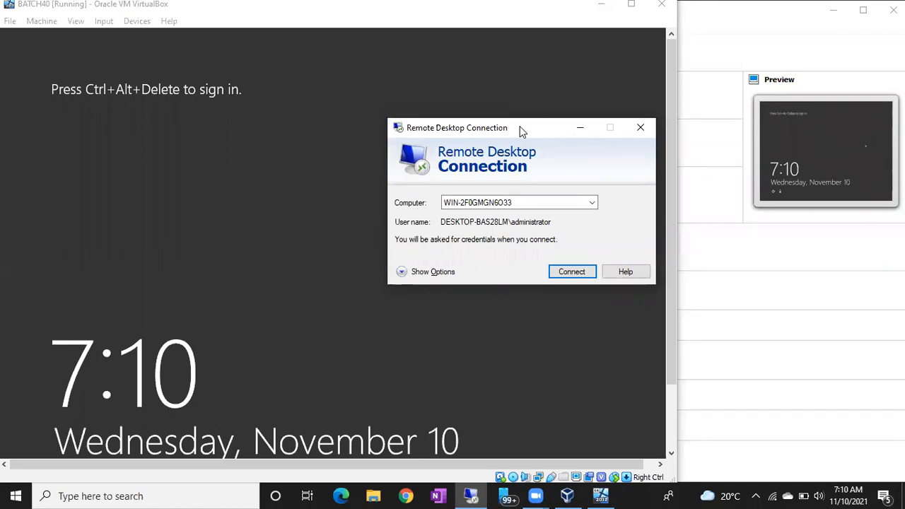
pyautogui.click(425, 37)
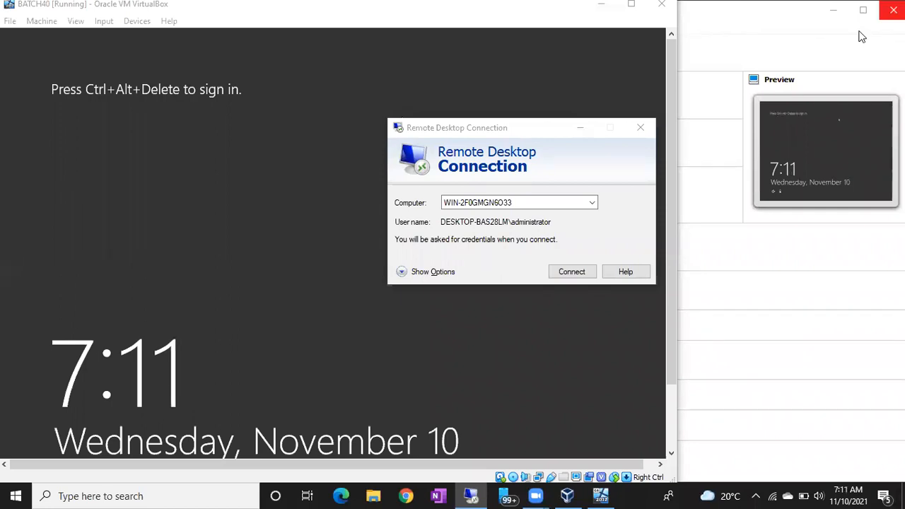
# - Connect to WIN-2F0GMGN6O33 by entering the administrator account password and accepting the untrusted certificate
pyautogui.click(571, 273)
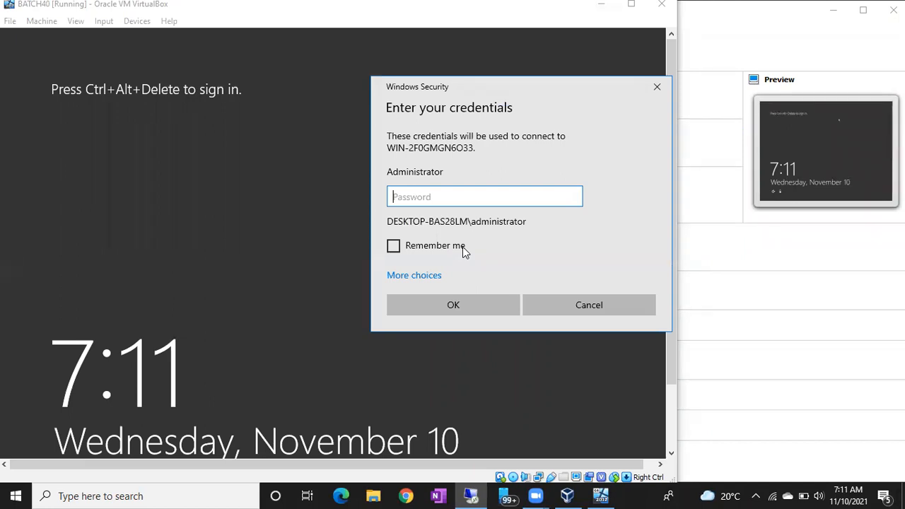
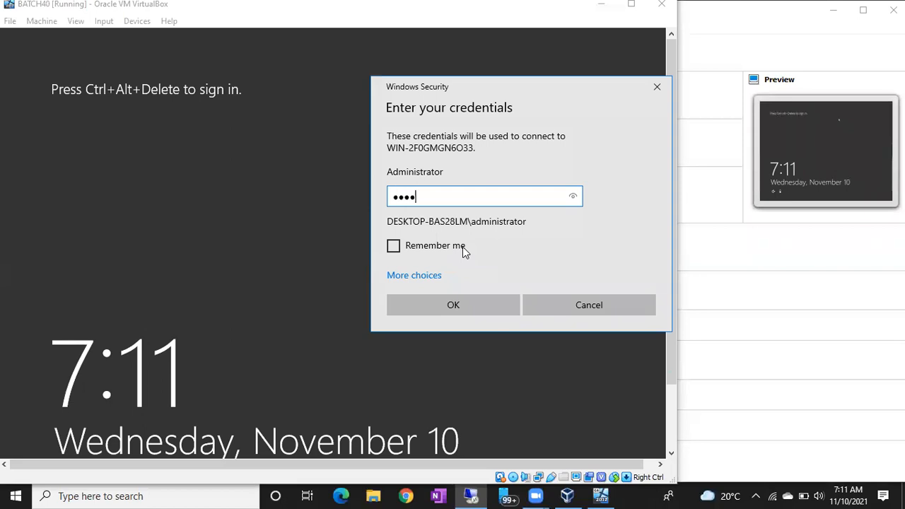
pyautogui.press('Return')
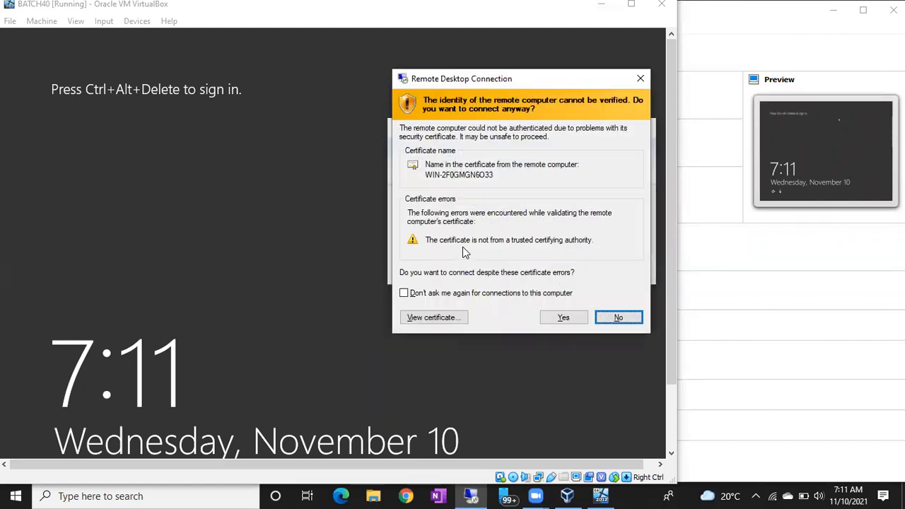
pyautogui.click(569, 316)
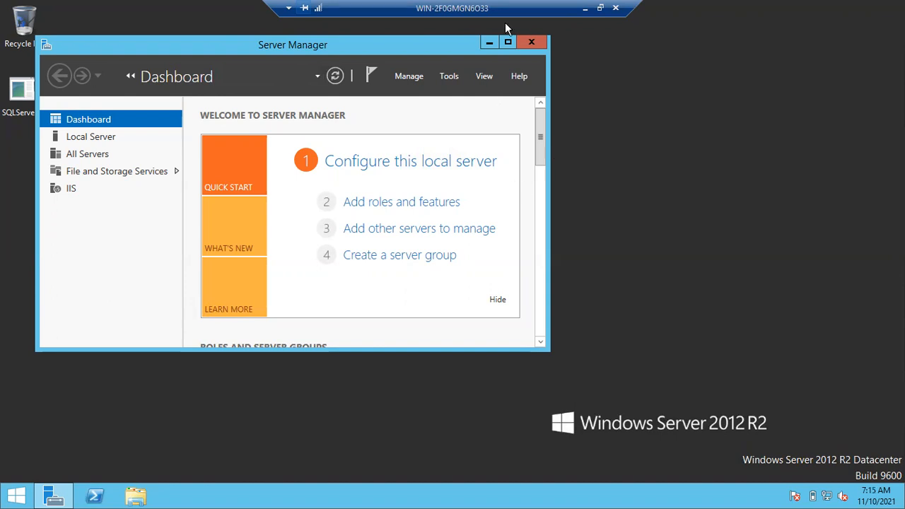
# - Minimize Server Manager on the remote server, search for ssms and launch Microsoft SQL Server Management Studio 18
pyautogui.moveTo(525, 7); pyautogui.dragTo(780, 8)
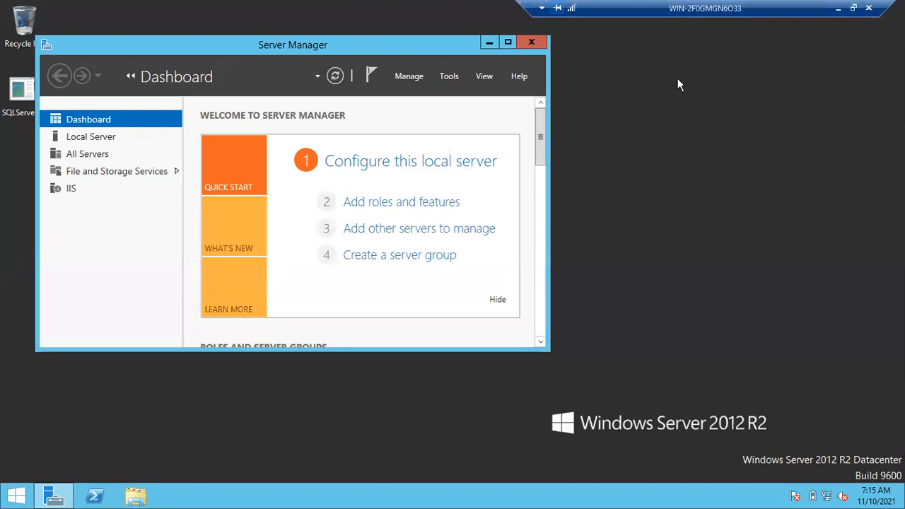
pyautogui.click(489, 42)
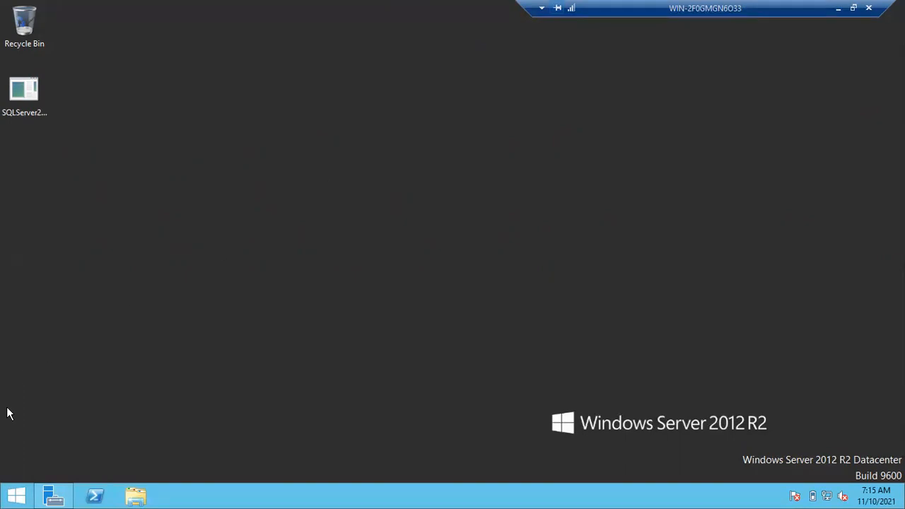
pyautogui.click(17, 495)
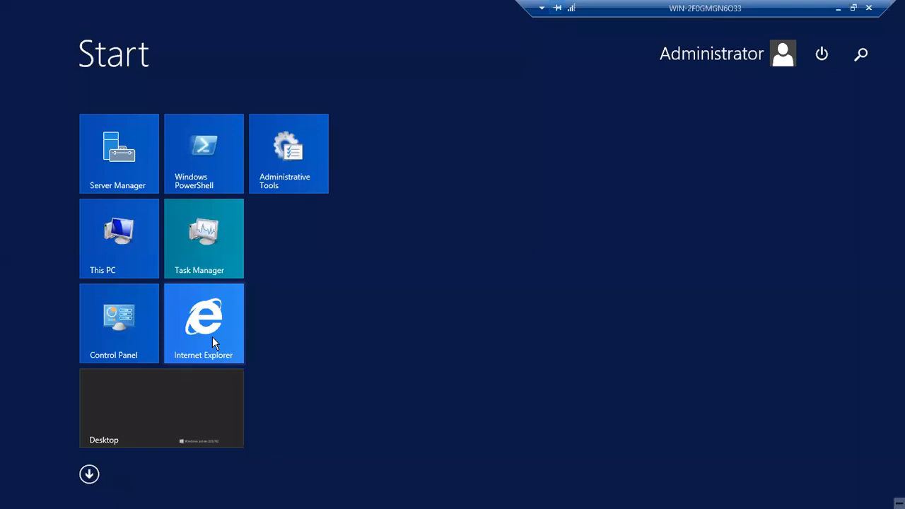
pyautogui.write('ssms')
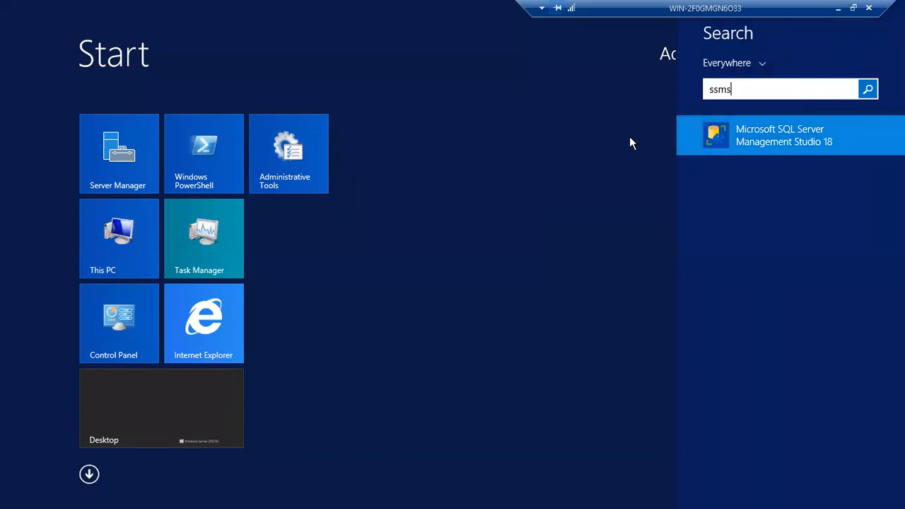
pyautogui.press('Return')
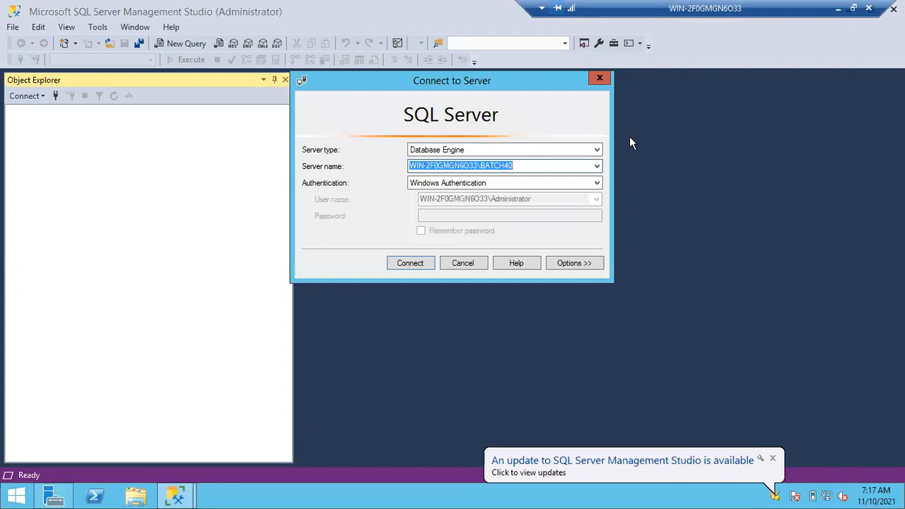
# - Connect to the WIN-2F0GMGN6O33 database engine instance with Windows Authentication
pyautogui.click(597, 167)
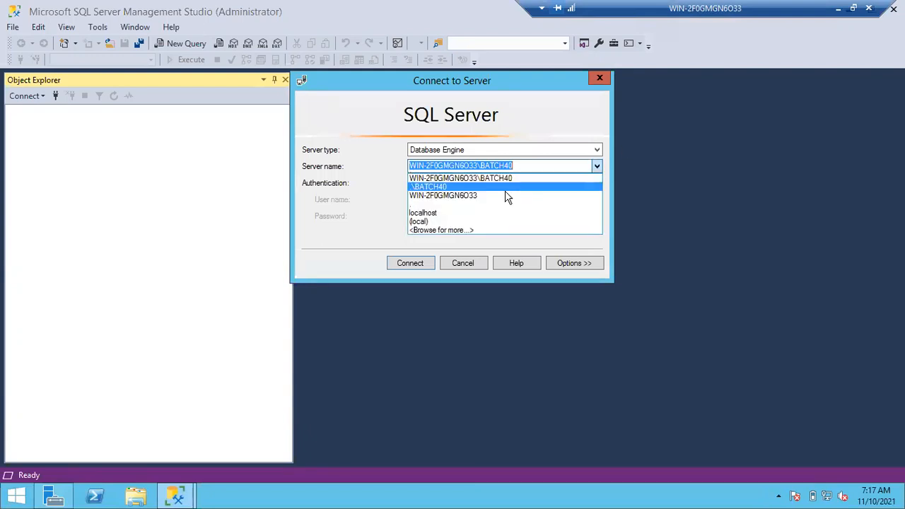
pyautogui.click(483, 195)
pyautogui.click(410, 261)
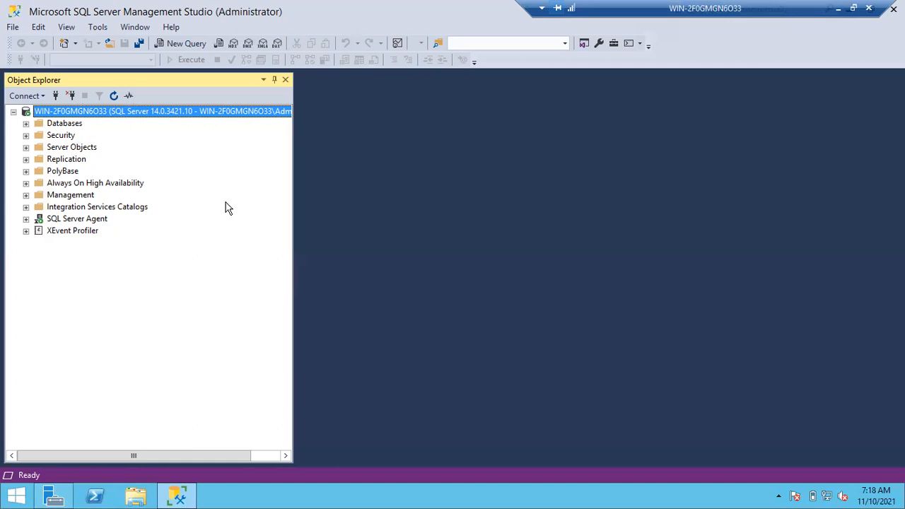
# - Create a new query and write the patch level sequence RTM+SP2+CU16 on its first line
pyautogui.click(200, 44)
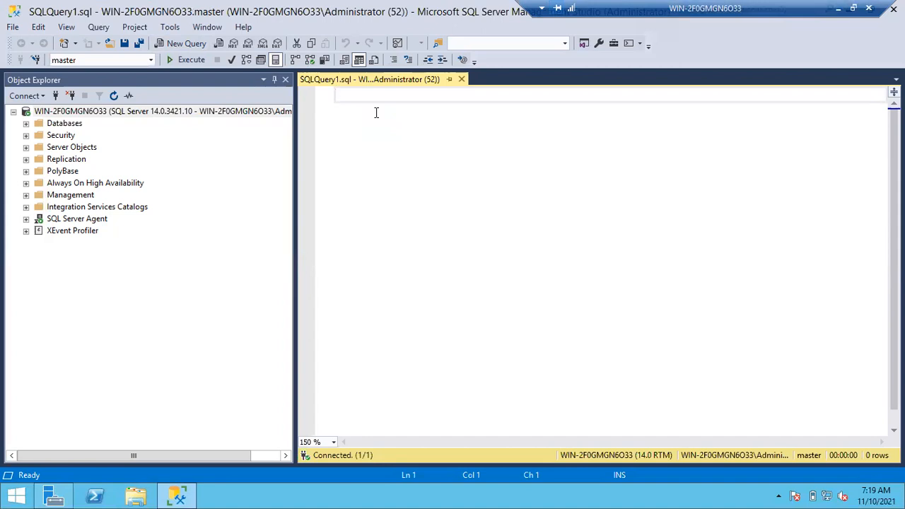
pyautogui.write('SP2')
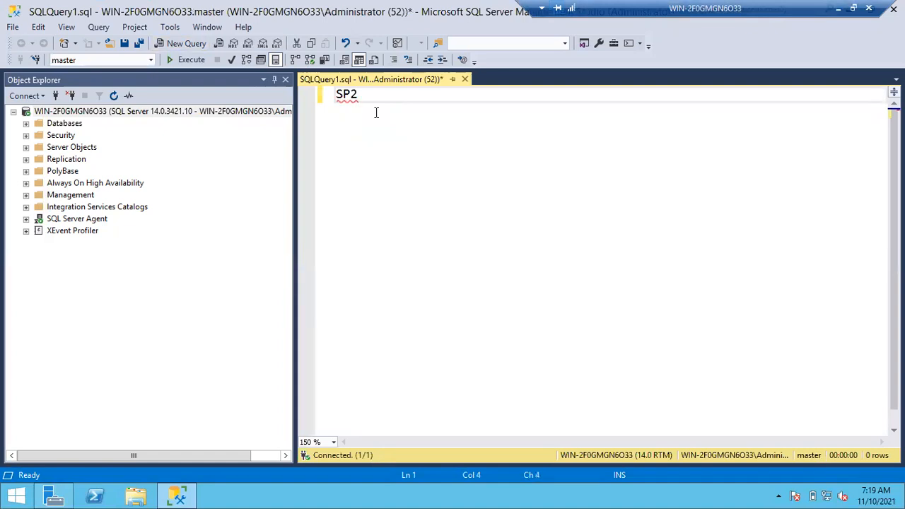
pyautogui.press('Left')
pyautogui.press('Left')
pyautogui.press('Left')
pyautogui.press('Left')
pyautogui.write('RTM+')
pyautogui.press('Right')
pyautogui.press('Right')
pyautogui.press('Right')
pyautogui.press('Right')
pyautogui.write('C')
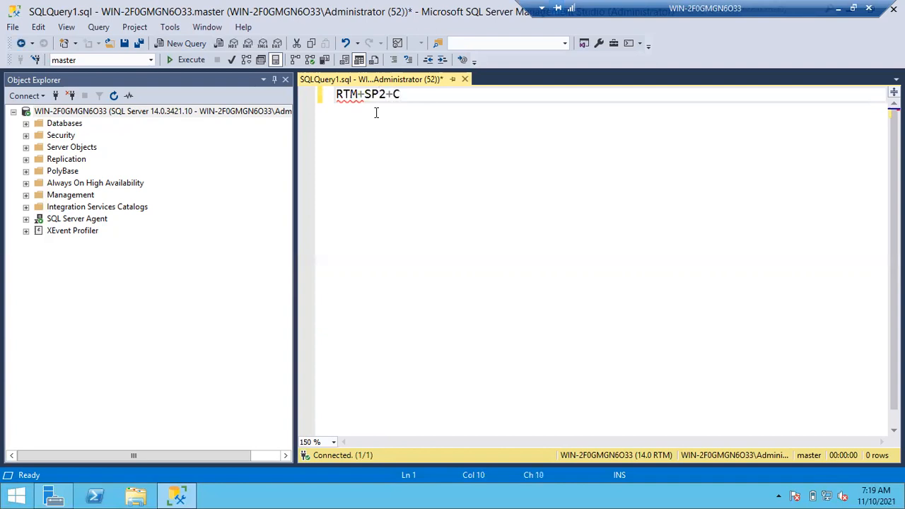
pyautogui.write('U16')
# - Highlight the CU16, SP2 and RTM parts of the line in turn to review the patch sequence
pyautogui.moveTo(421, 94); pyautogui.dragTo(394, 96)
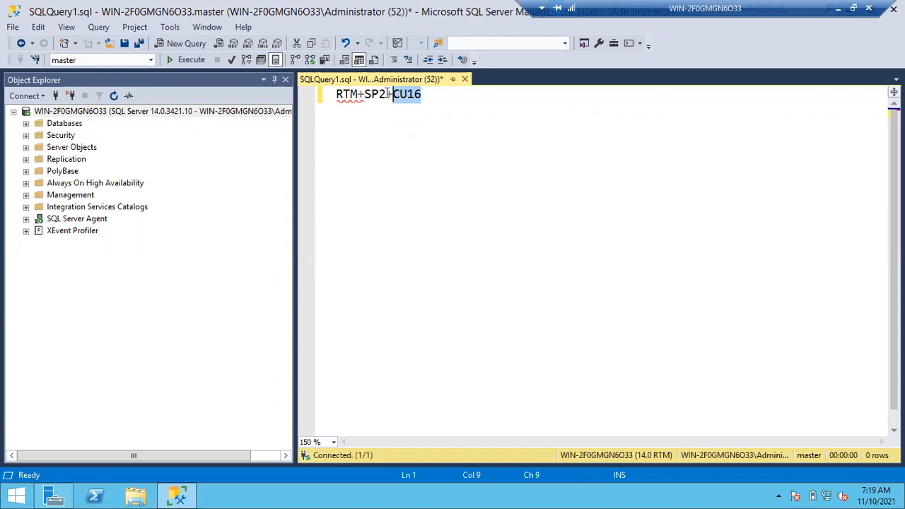
pyautogui.click(386, 94)
pyautogui.moveTo(387, 94); pyautogui.dragTo(364, 94)
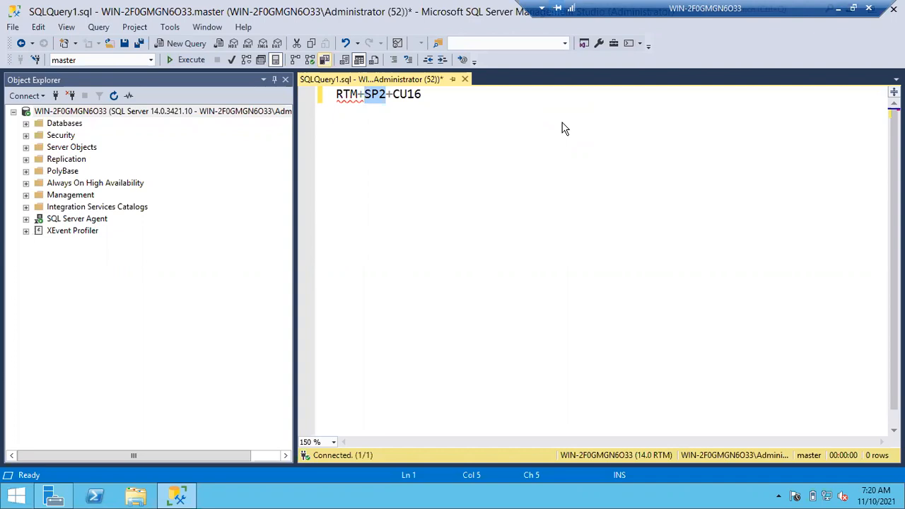
pyautogui.click(430, 100)
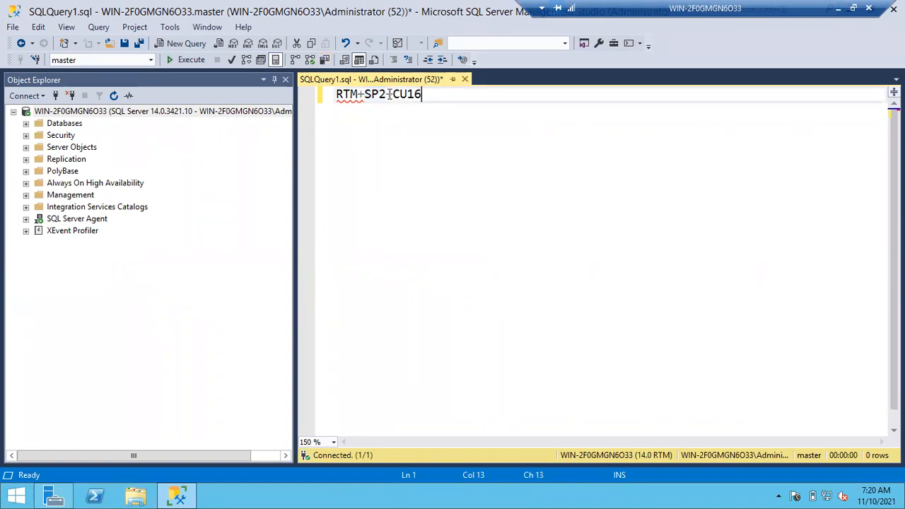
pyautogui.moveTo(385, 94); pyautogui.dragTo(363, 94)
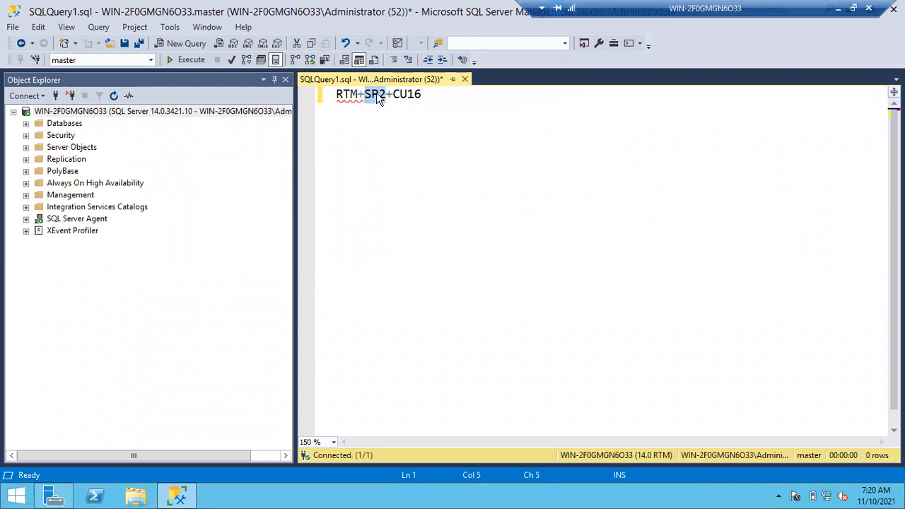
pyautogui.click(349, 96)
pyautogui.doubleClick(349, 96)
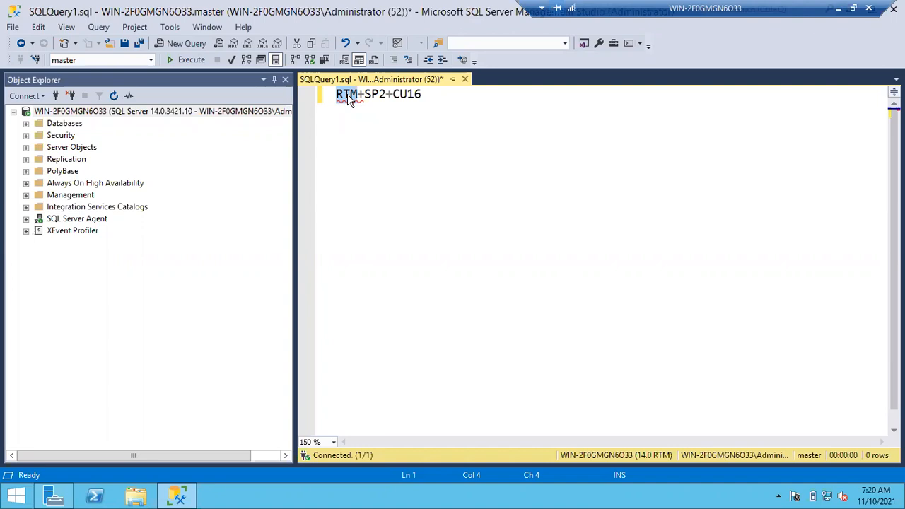
pyautogui.click(398, 96)
pyautogui.moveTo(398, 97); pyautogui.dragTo(414, 95)
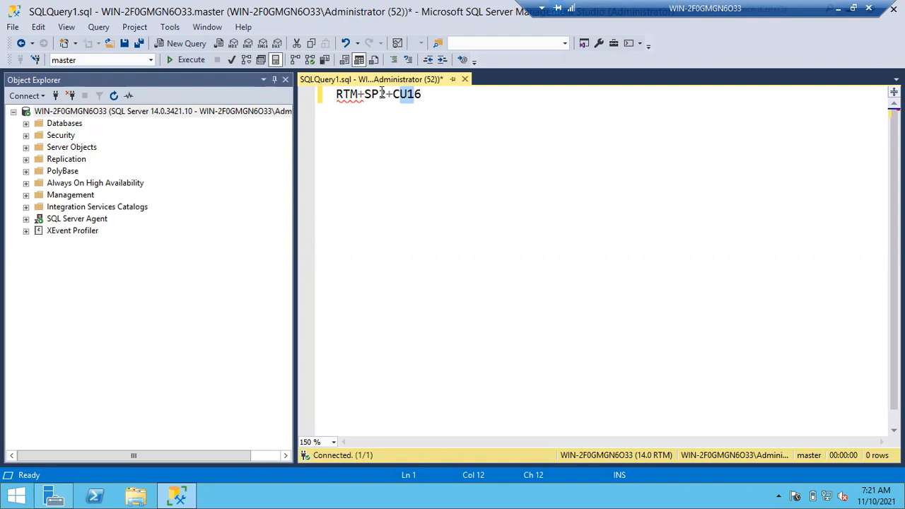
pyautogui.moveTo(365, 93); pyautogui.dragTo(385, 92)
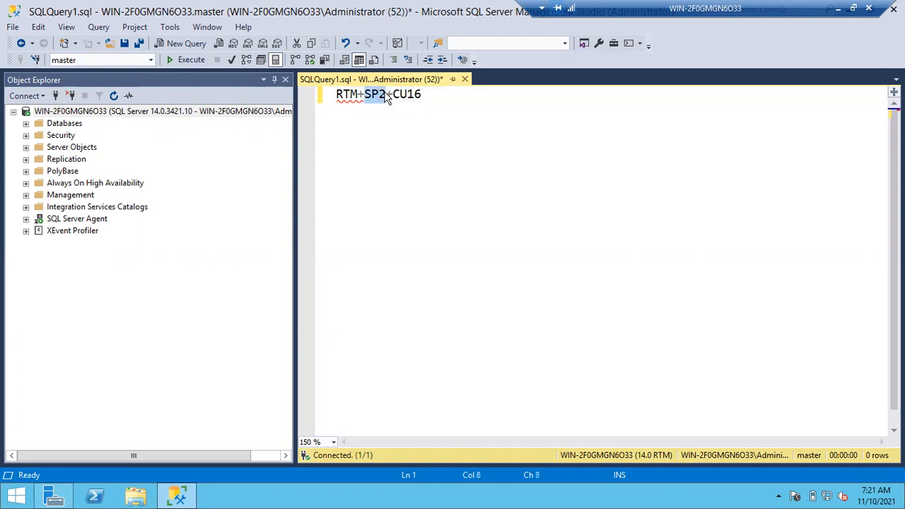
pyautogui.click(334, 91)
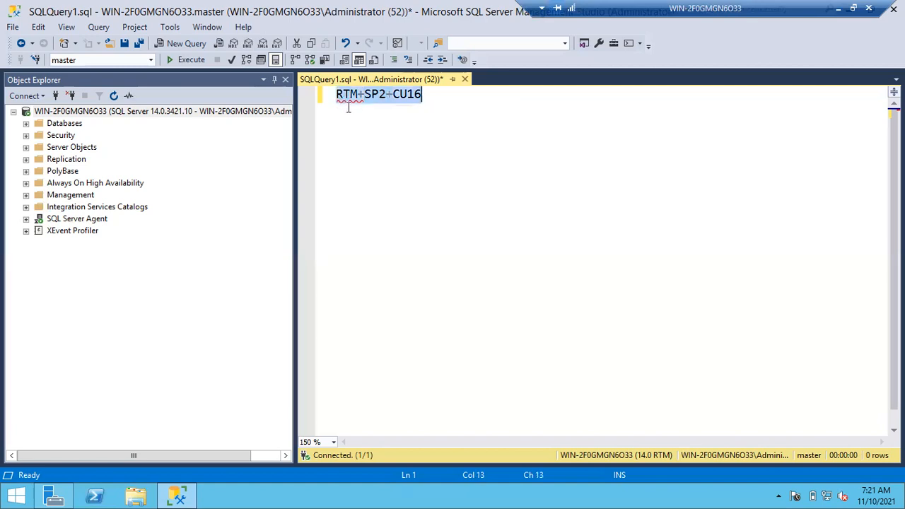
# - Insert SP1+CU10+ between RTM+ and SP2 in the patch sequence
pyautogui.click(360, 93)
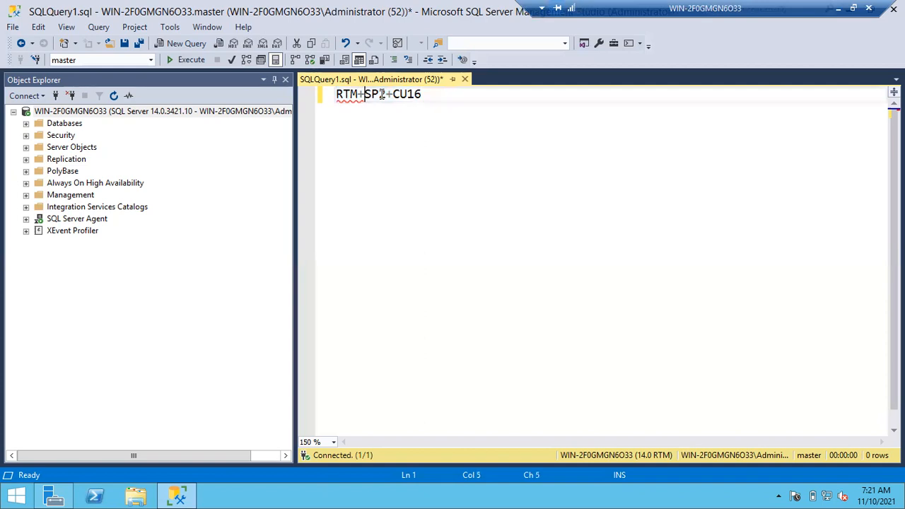
pyautogui.write('SP1+')
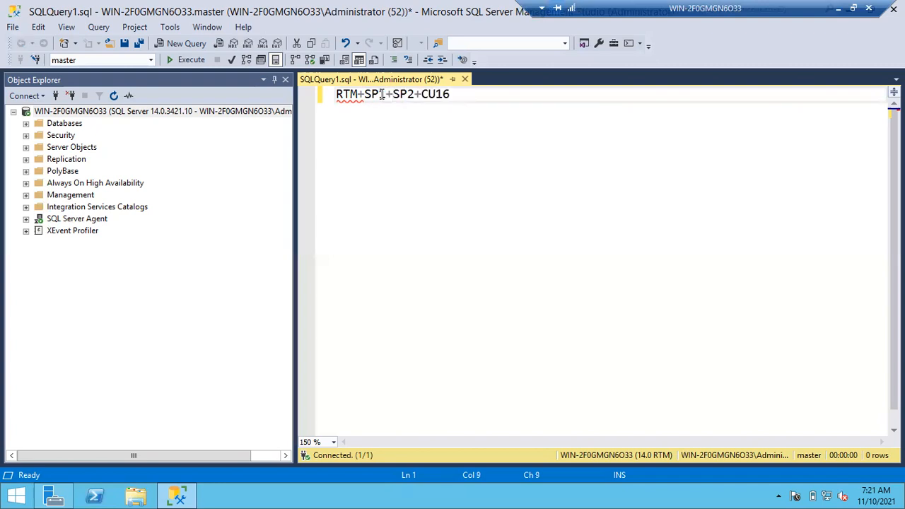
pyautogui.write('CU10+')
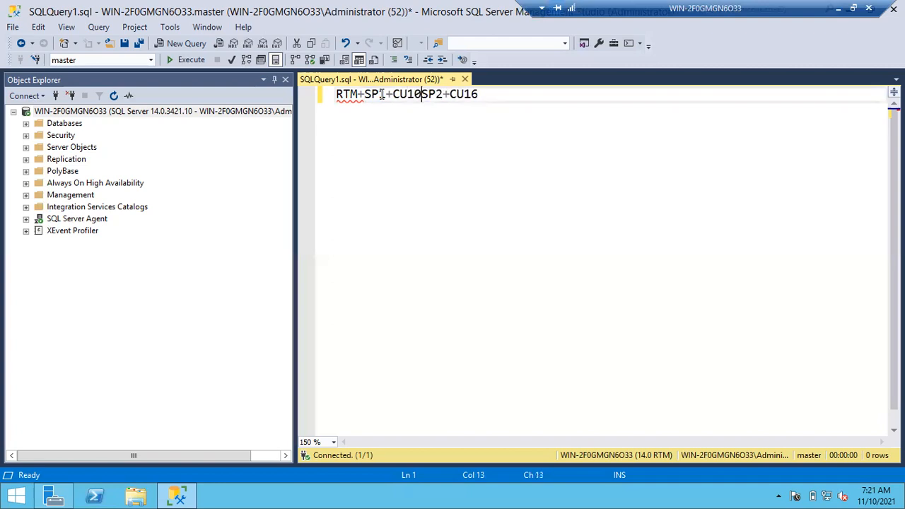
# - Insert CU12+ between SP2+ and CU16 in the patch sequence
pyautogui.press('Right')
pyautogui.press('Right')
pyautogui.press('Right')
pyautogui.press('Right')
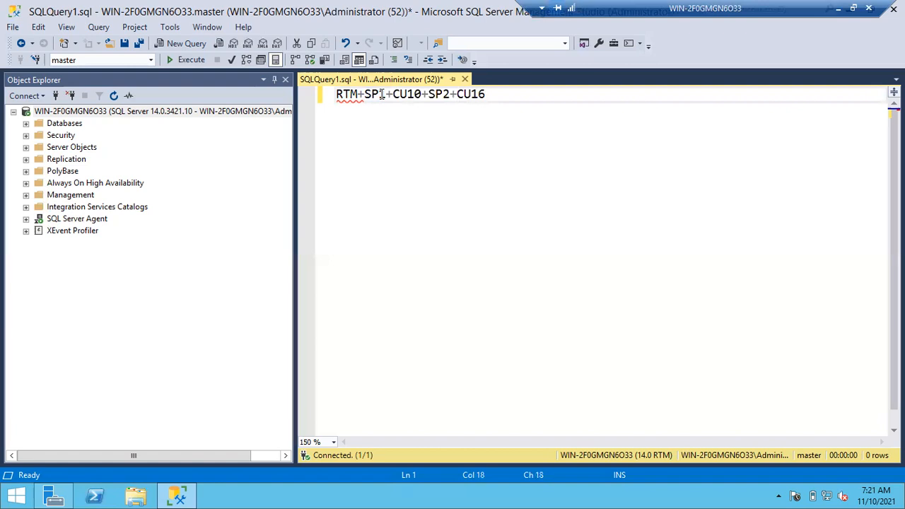
pyautogui.write('CU12+CU1')
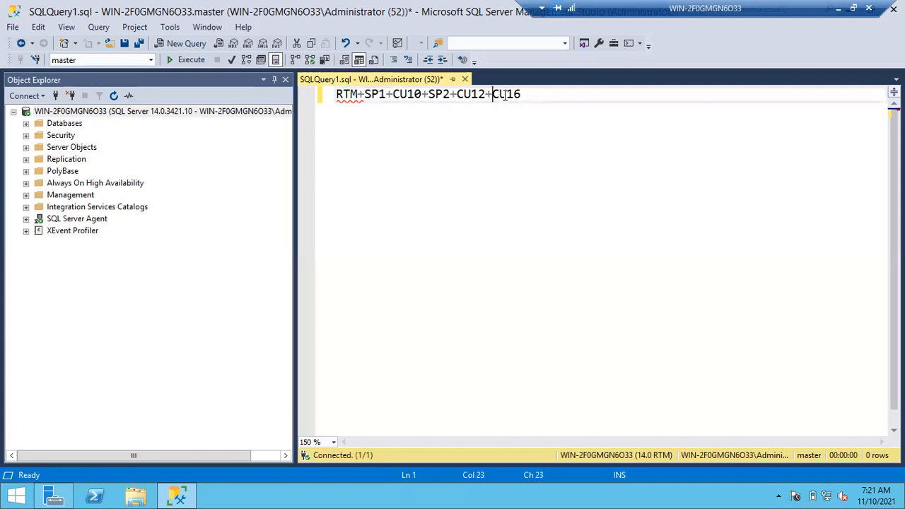
# - Highlight the parts of the patch sequence in turn, from CU16 back to RTM, to review the rollback order
pyautogui.moveTo(530, 94); pyautogui.dragTo(493, 94)
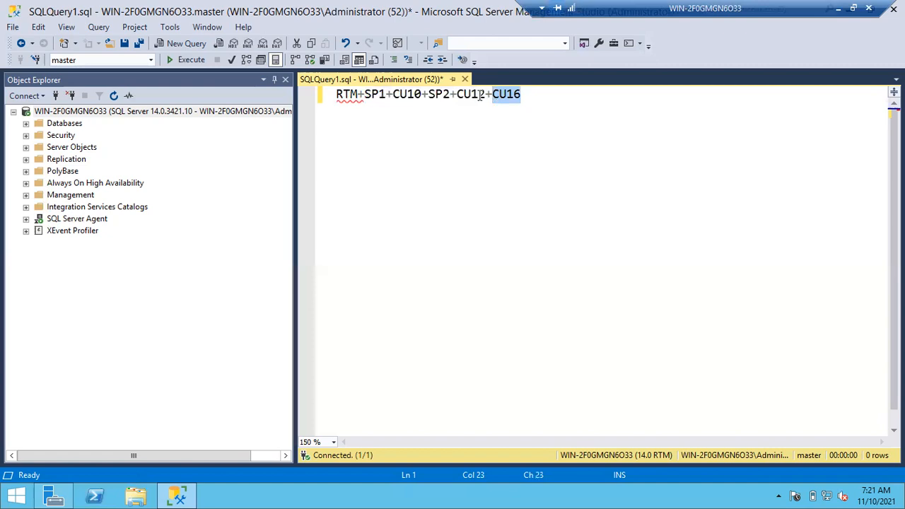
pyautogui.moveTo(487, 94); pyautogui.dragTo(456, 94)
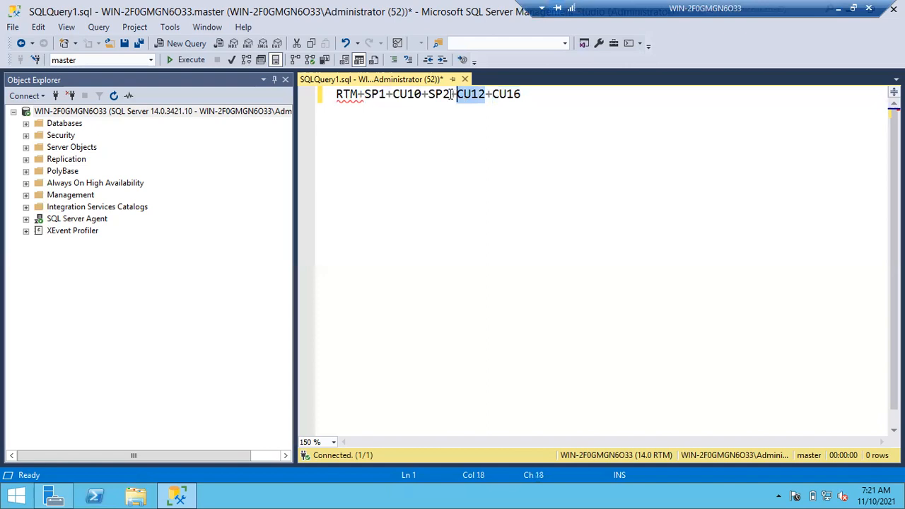
pyautogui.click(450, 95)
pyautogui.moveTo(450, 94); pyautogui.dragTo(430, 95)
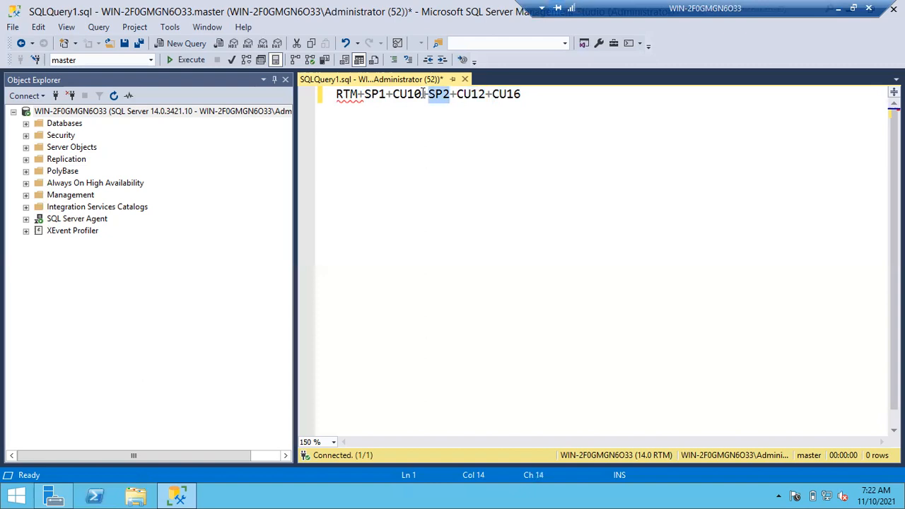
pyautogui.click(419, 94)
pyautogui.moveTo(418, 94); pyautogui.dragTo(400, 93)
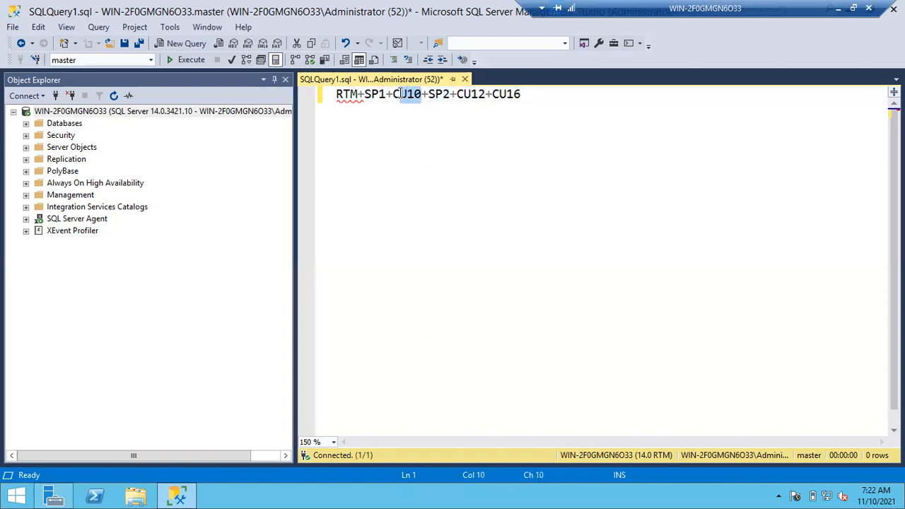
pyautogui.moveTo(389, 94); pyautogui.dragTo(346, 94)
pyautogui.click(356, 94)
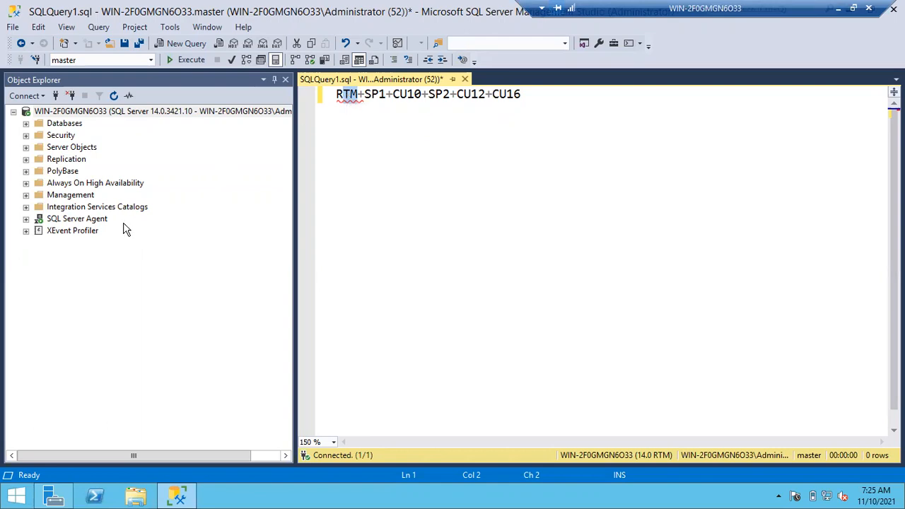
# - Run appwiz.cpl to open Programs and Features, maximize the window and show the installed updates
pyautogui.click(20, 496)
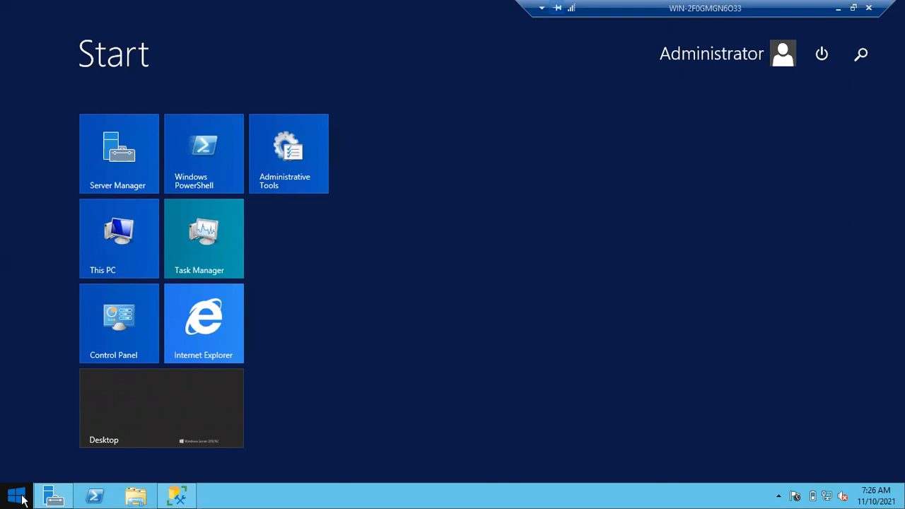
pyautogui.click(17, 496)
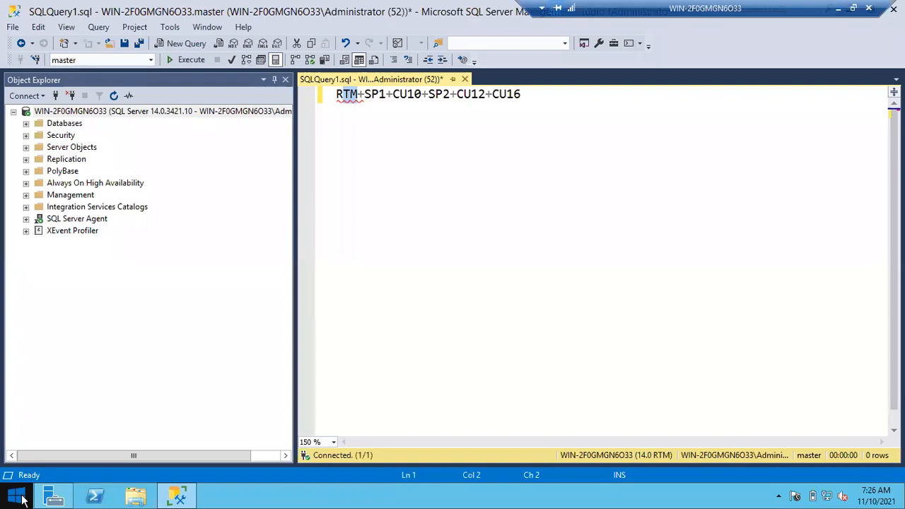
pyautogui.press('super+r')
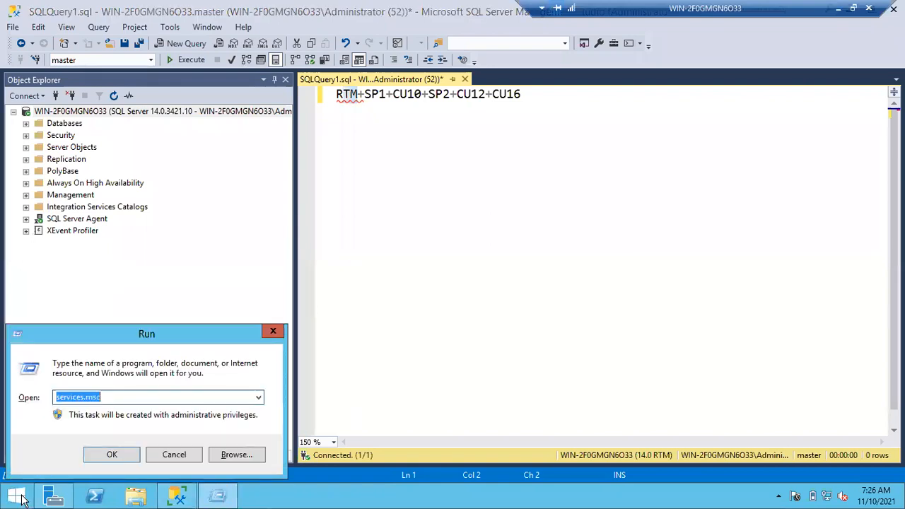
pyautogui.write('a')
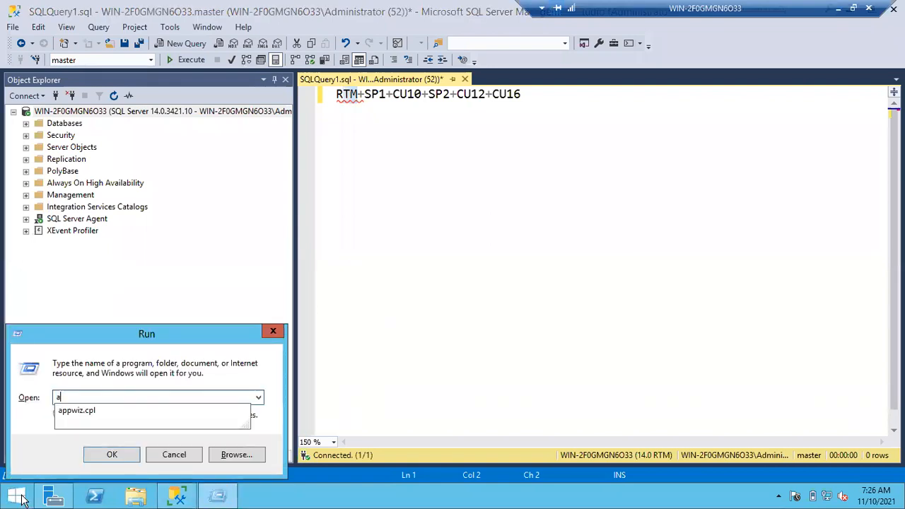
pyautogui.write('ppwiz.cpl')
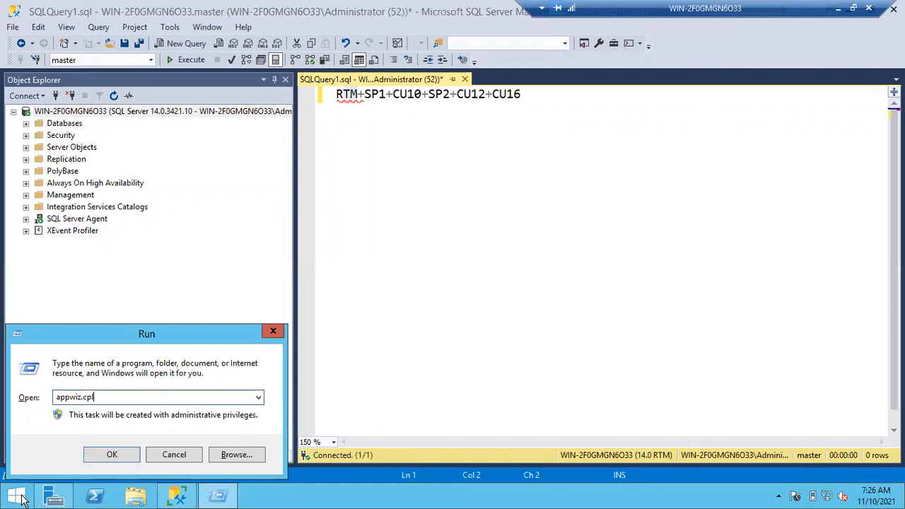
pyautogui.press('Return')
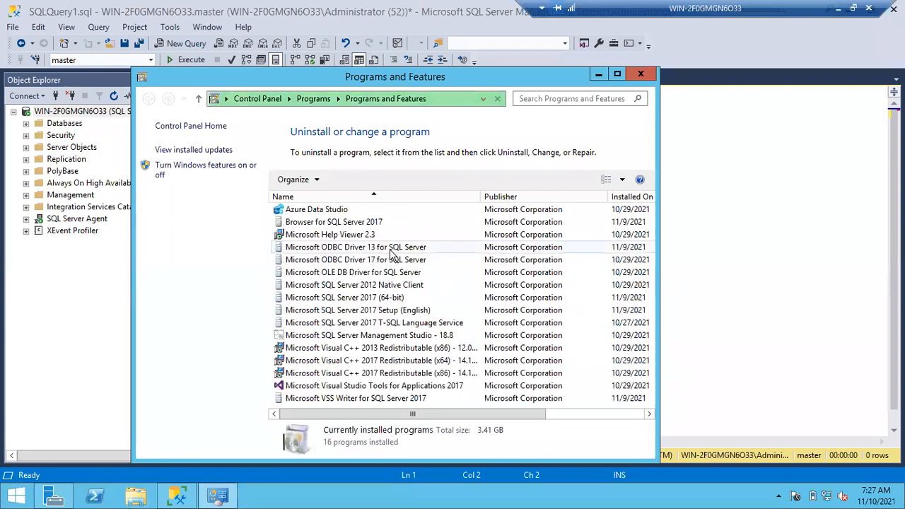
pyautogui.click(617, 75)
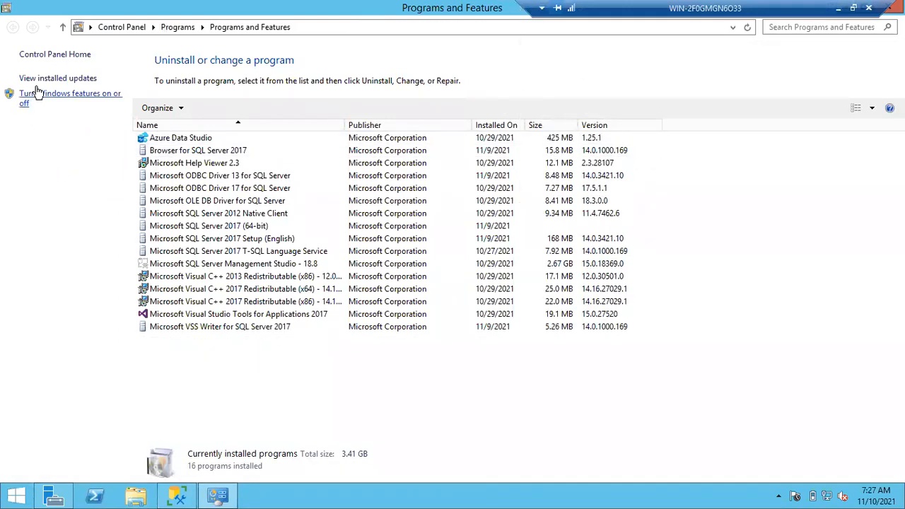
pyautogui.click(37, 79)
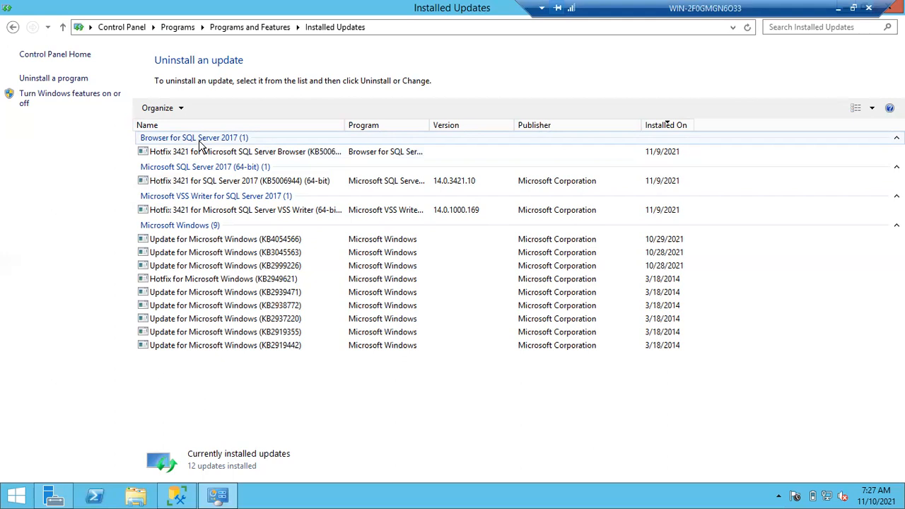
# - Examine the Hotfix 3421 entries for SQL Server Browser, SQL Server 2017 and SQL Server VSS Writer
pyautogui.click(184, 213)
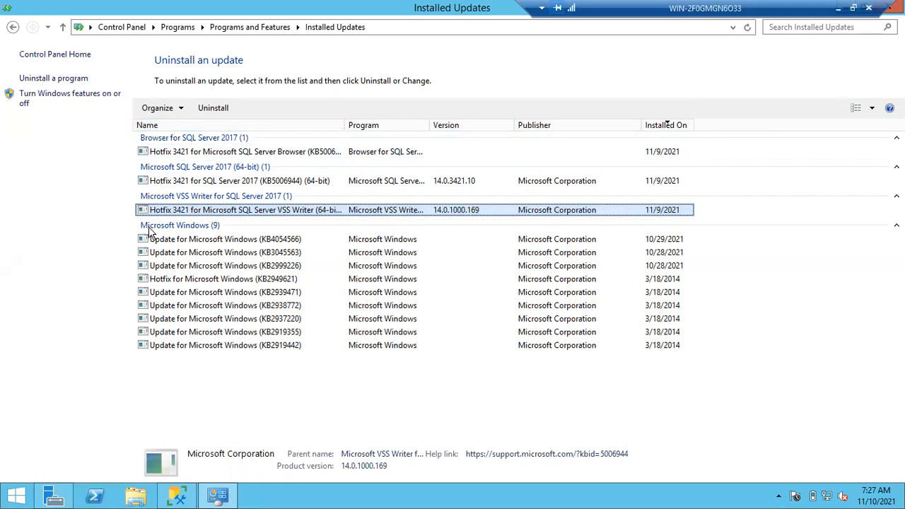
pyautogui.click(204, 181)
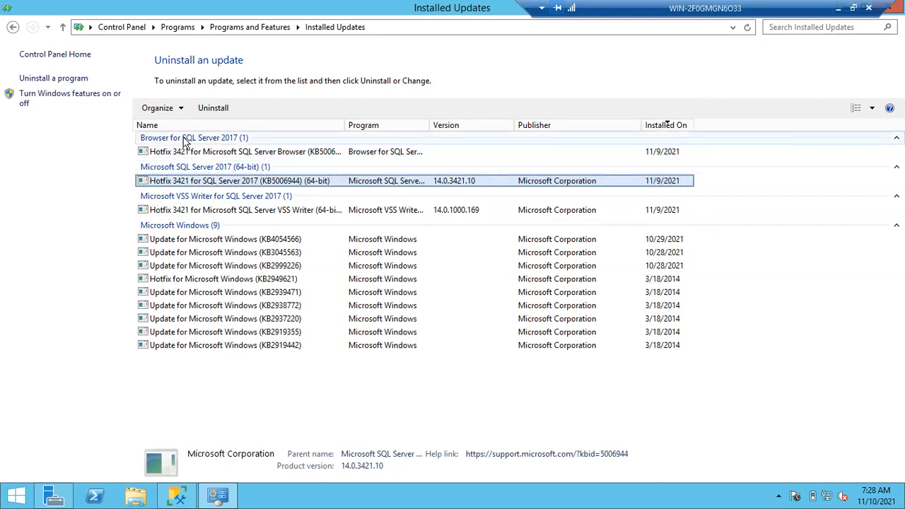
pyautogui.click(160, 140)
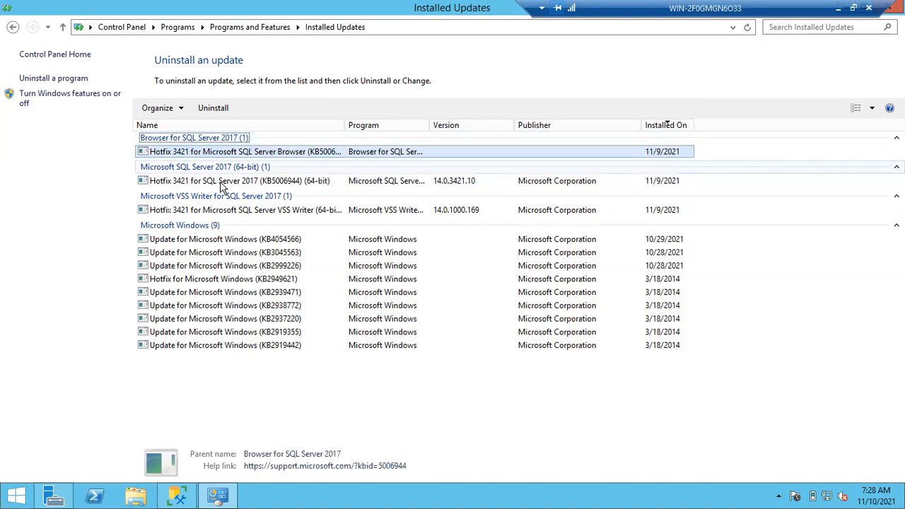
pyautogui.click(201, 210)
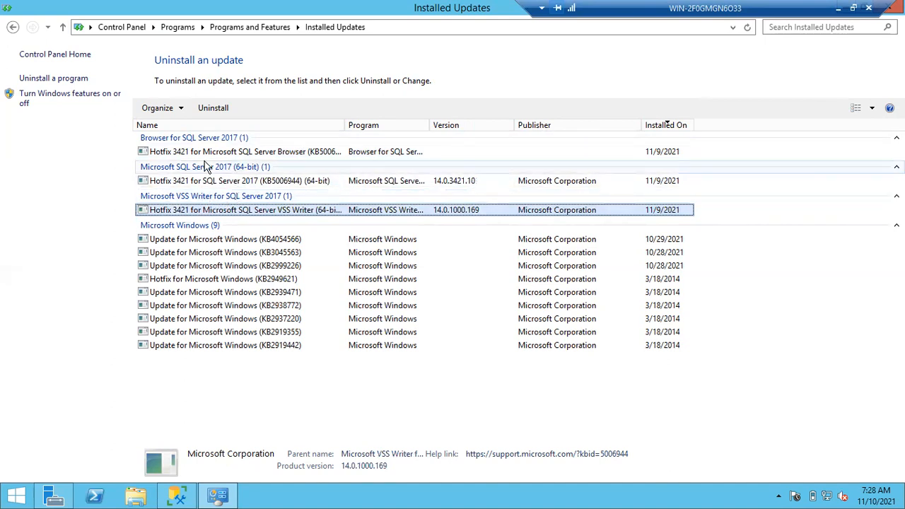
pyautogui.click(205, 167)
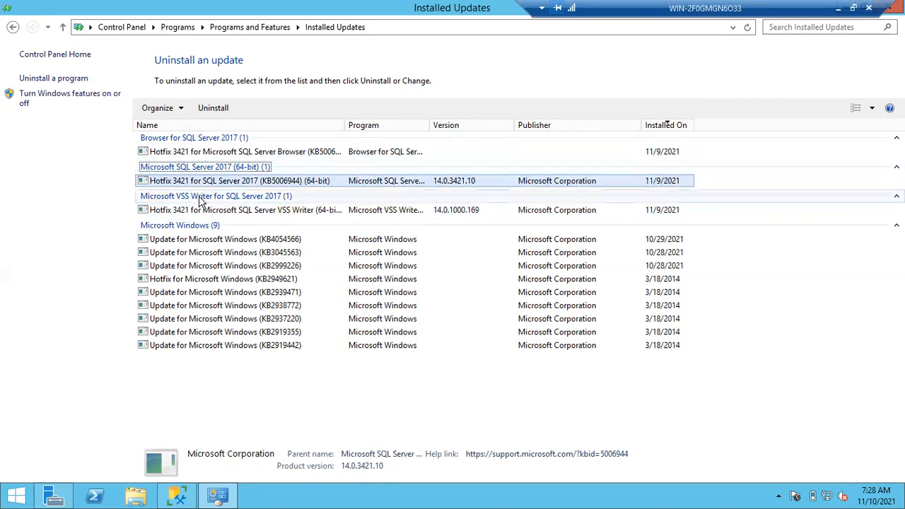
pyautogui.click(200, 198)
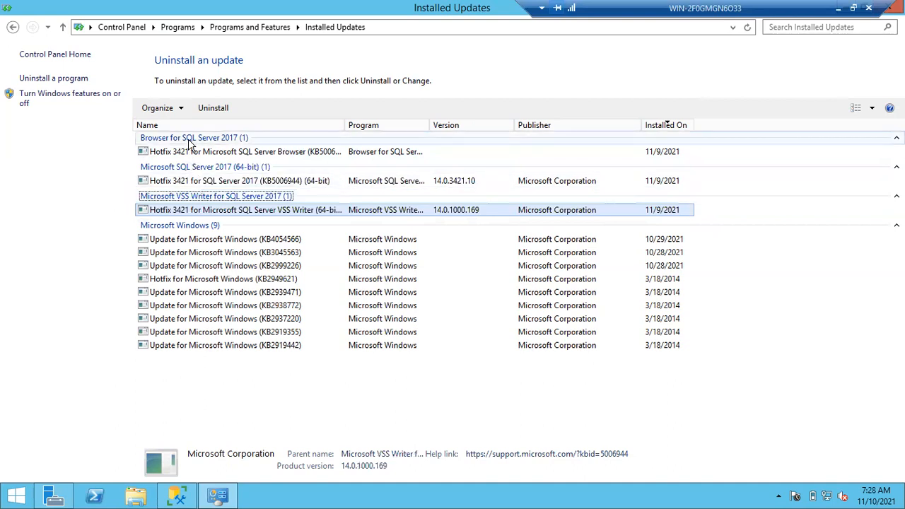
pyautogui.click(190, 141)
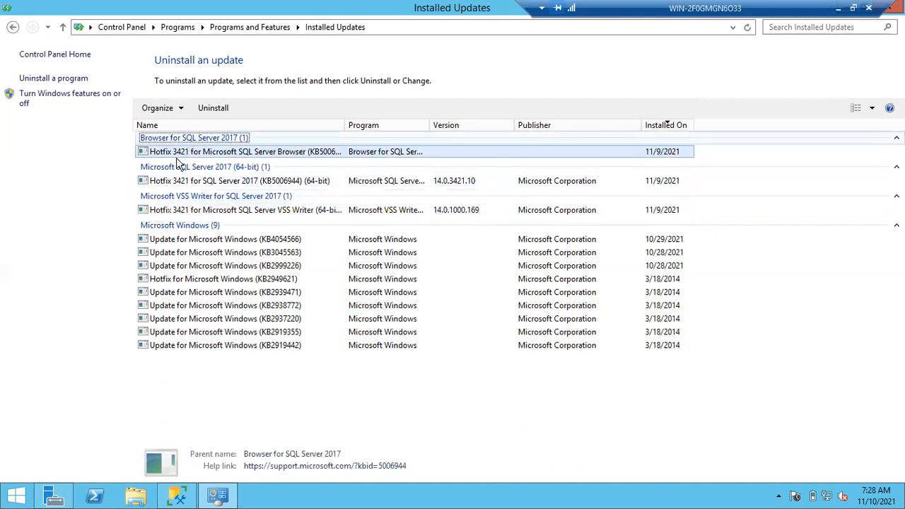
# - Start uninstalling Hotfix 3421 for SQL Server 2017 (KB5006944) and bring its uninstall wizard to the front
pyautogui.click(170, 181)
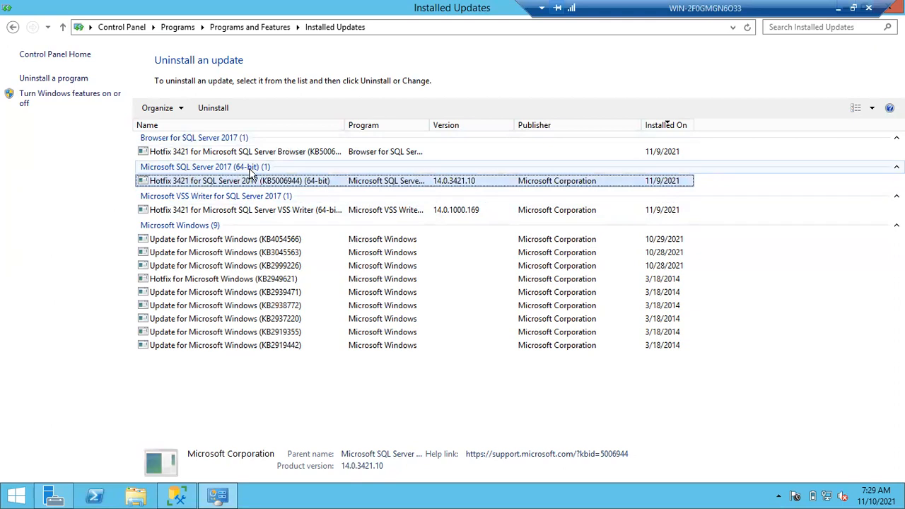
pyautogui.doubleClick(211, 183)
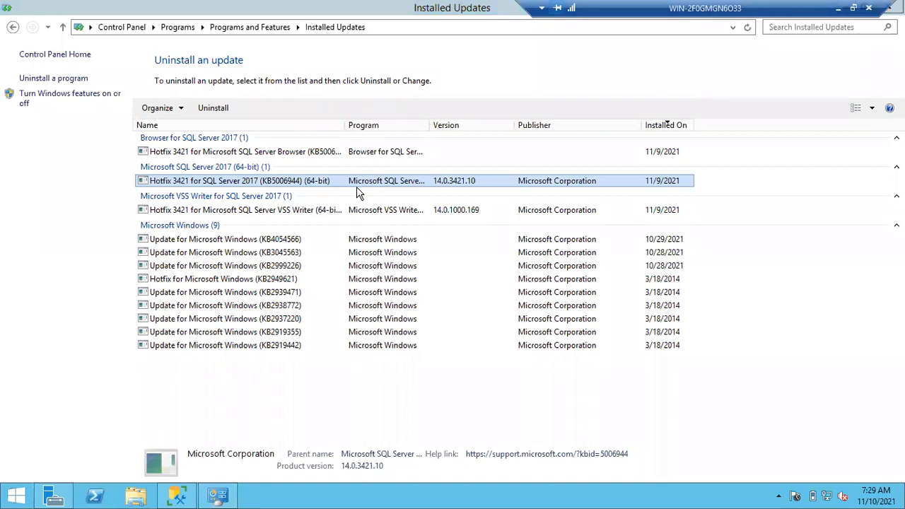
pyautogui.rightClick(271, 178)
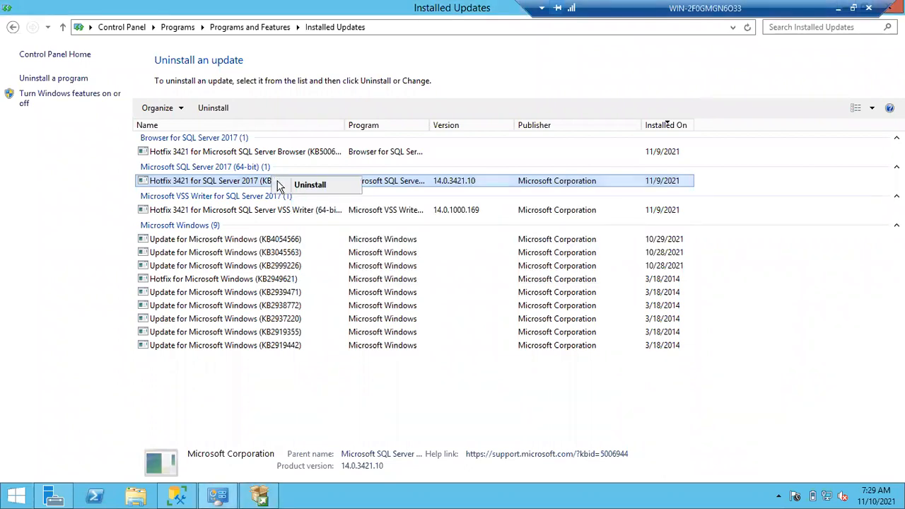
pyautogui.click(122, 187)
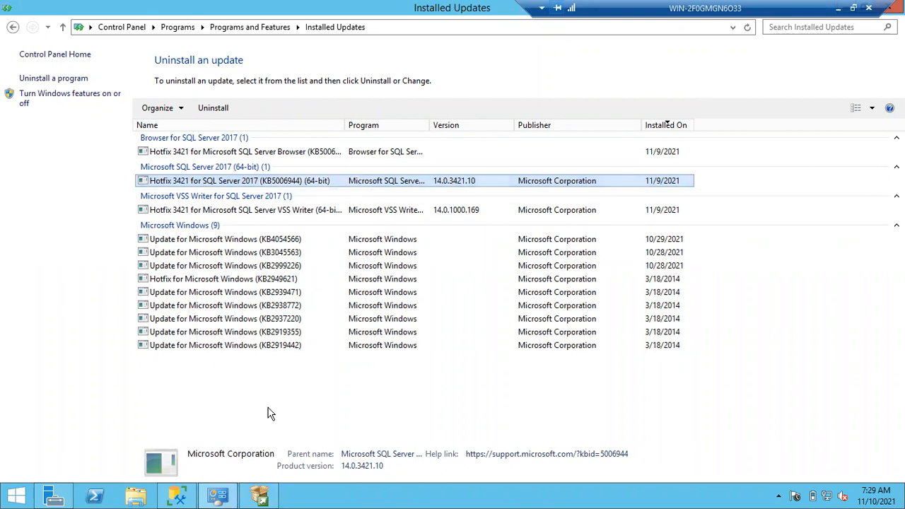
pyautogui.click(260, 489)
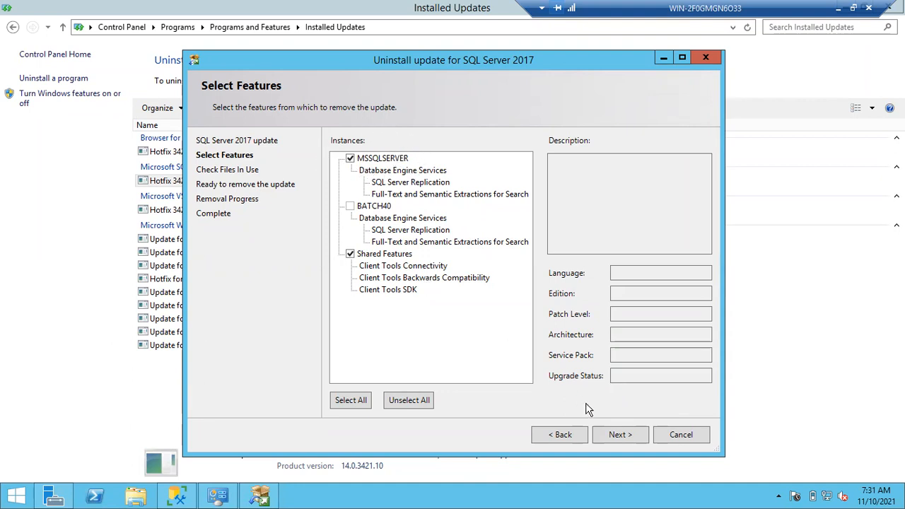
# - Continue past the files-in-use check and start removing the update from the MSSQLSERVER instance and Shared Features
pyautogui.click(618, 436)
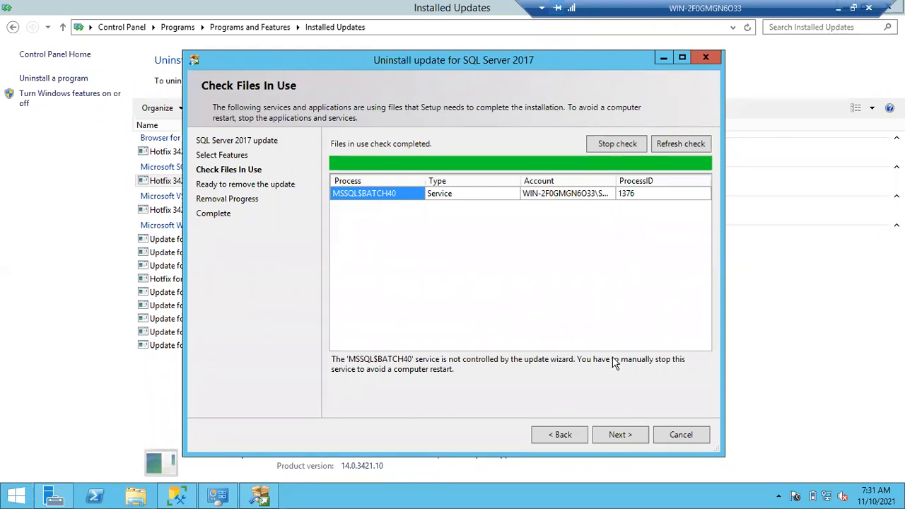
pyautogui.click(617, 440)
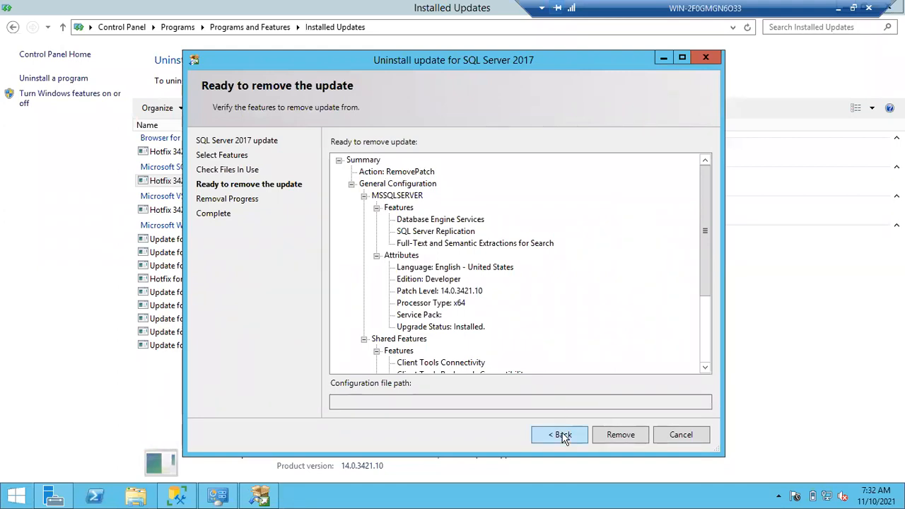
pyautogui.click(632, 434)
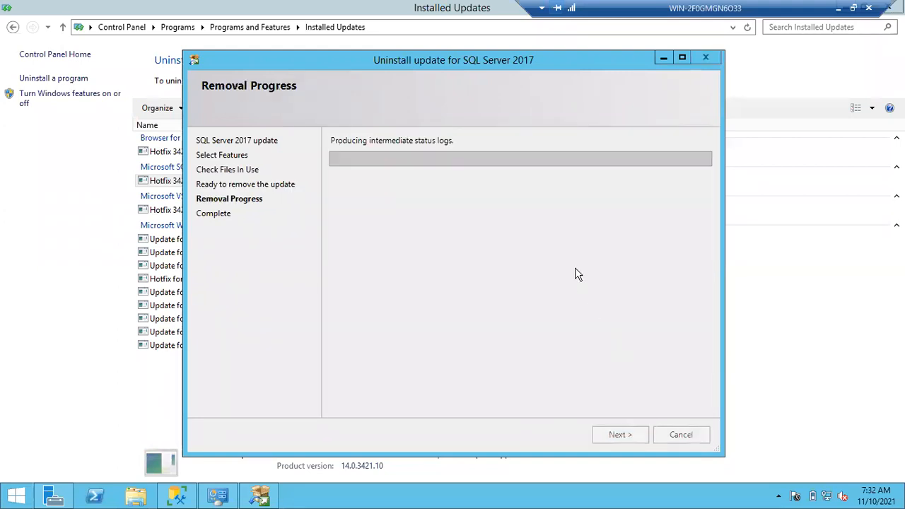
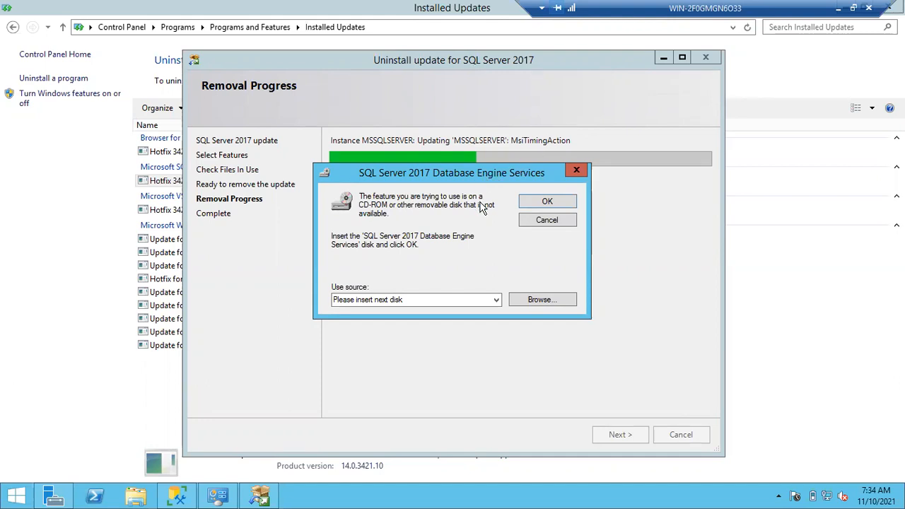
# - Move the missing-disk prompt lower, minimize the remote session and open a blank Notepad note on the host computer
pyautogui.moveTo(426, 170); pyautogui.dragTo(428, 214)
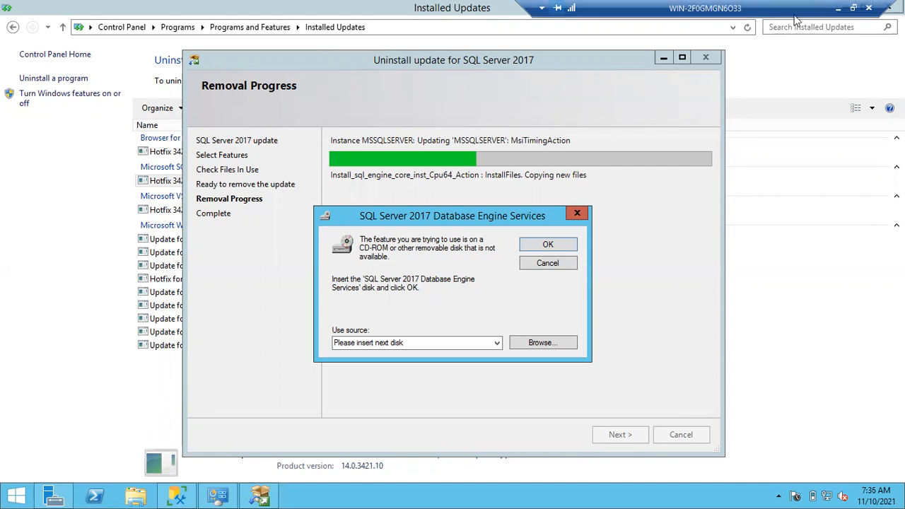
pyautogui.click(835, 10)
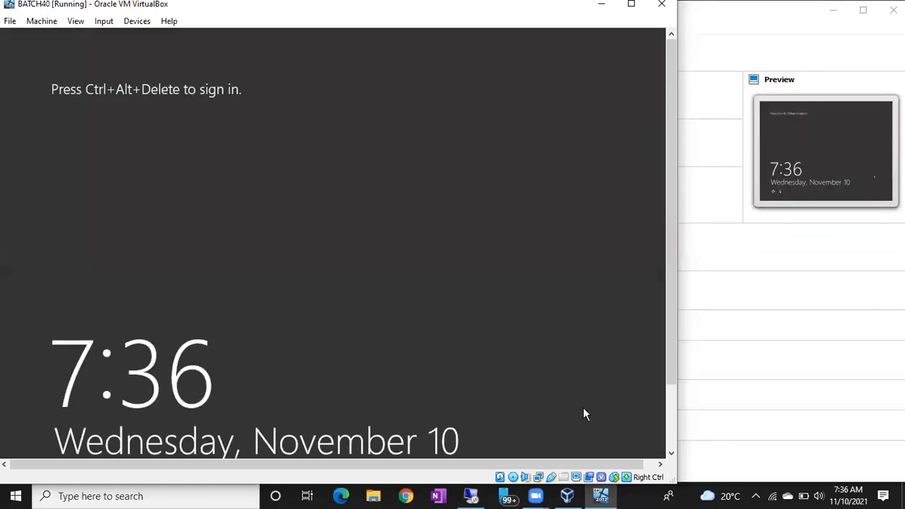
pyautogui.click(635, 494)
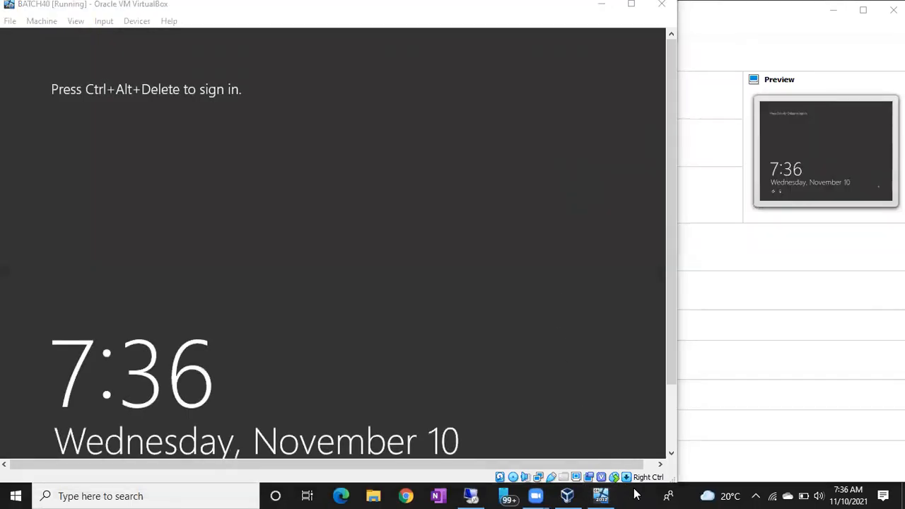
pyautogui.press('super+r')
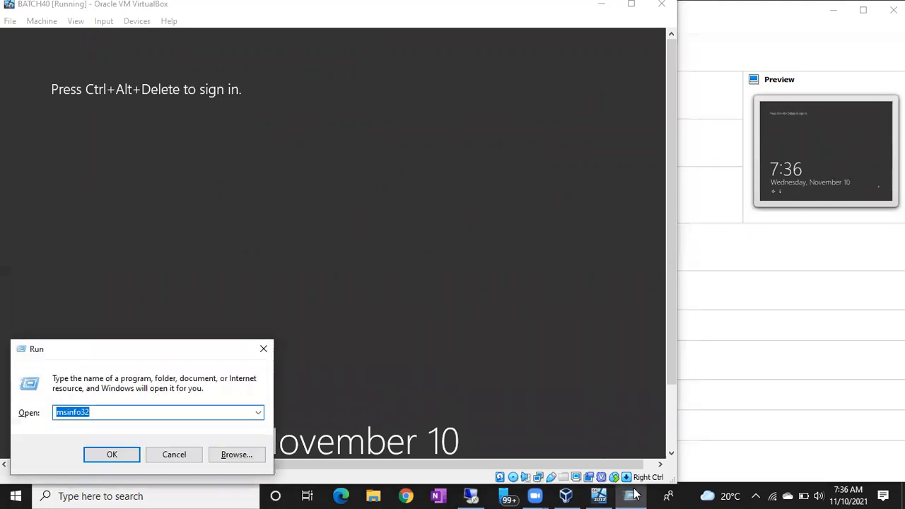
pyautogui.write('notepad')
pyautogui.press('Return')
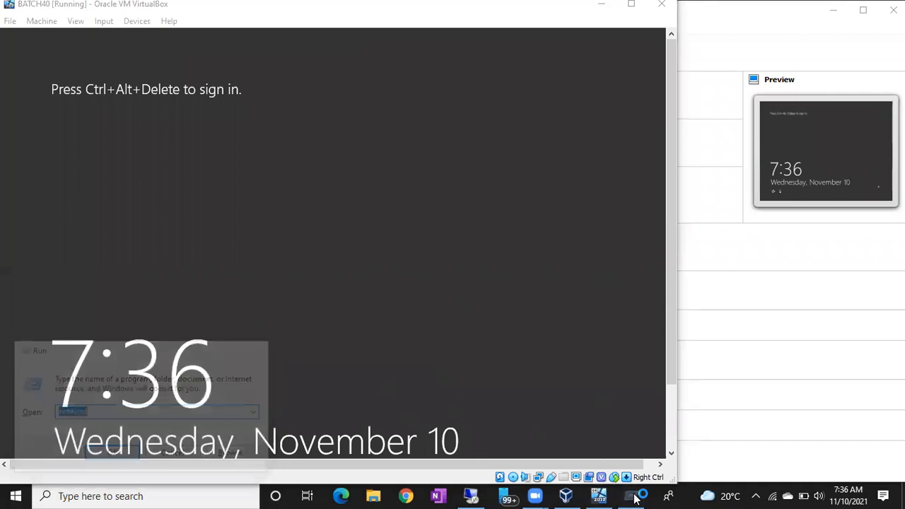
# - List the installer file extensions .msi and .msp on separate lines of the note
pyautogui.write('.msi')
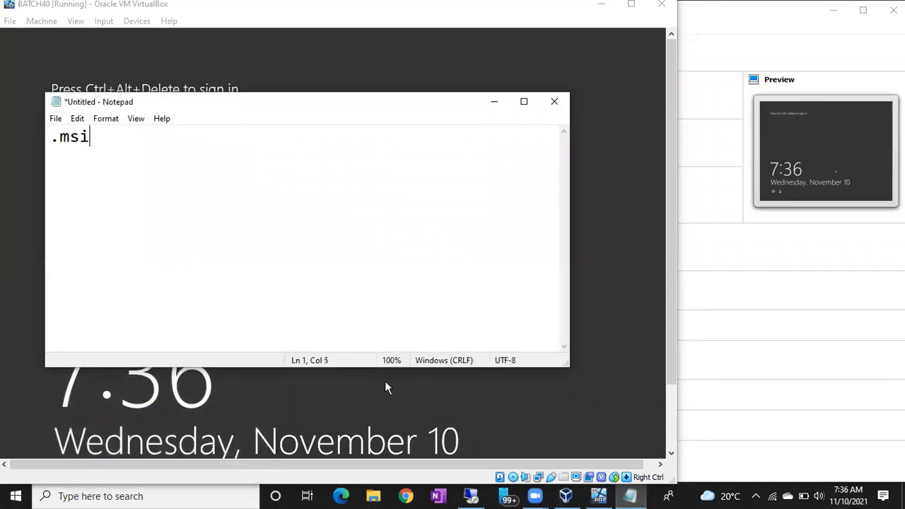
pyautogui.press('Return')
pyautogui.write('.msp')
pyautogui.press('Return')
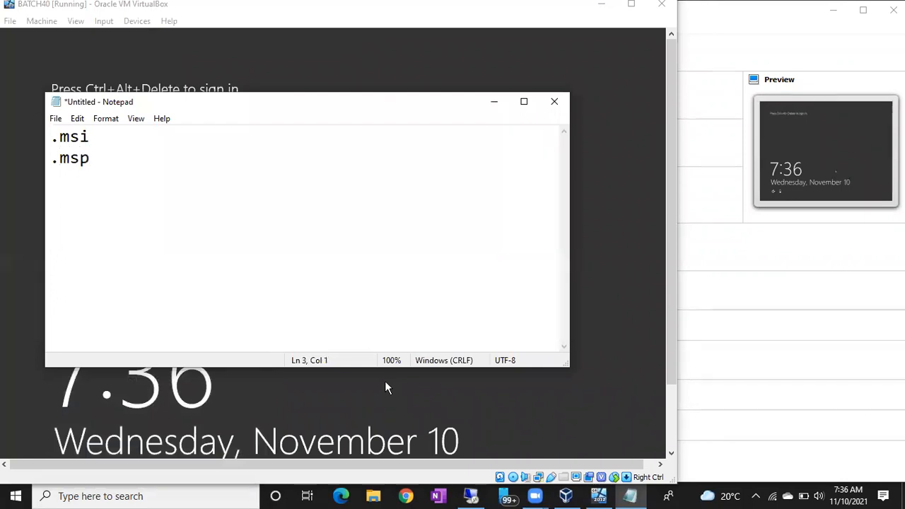
# - Add the file extensions .dll, .rll and .hta on separate lines below .msp
pyautogui.write('.dll')
pyautogui.press('Return')
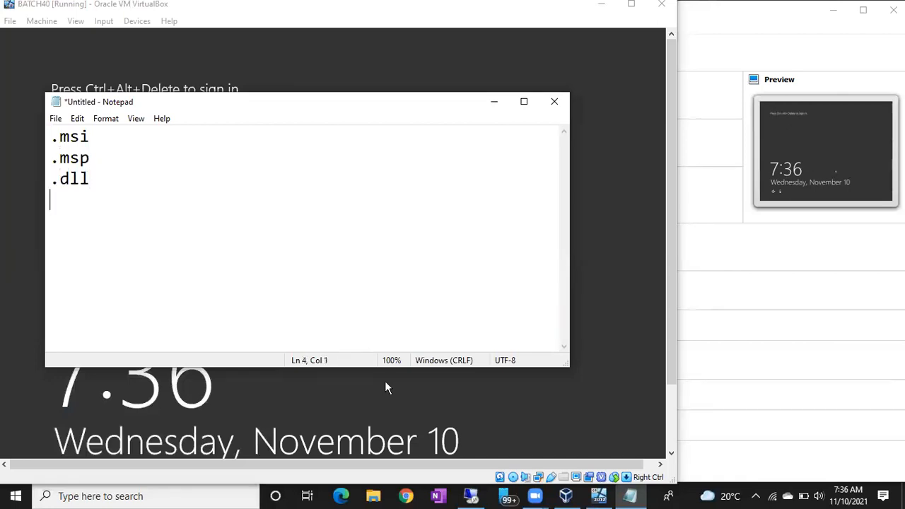
pyautogui.write('.rll')
pyautogui.press('Return')
pyautogui.write('.hta')
pyautogui.press('Return')
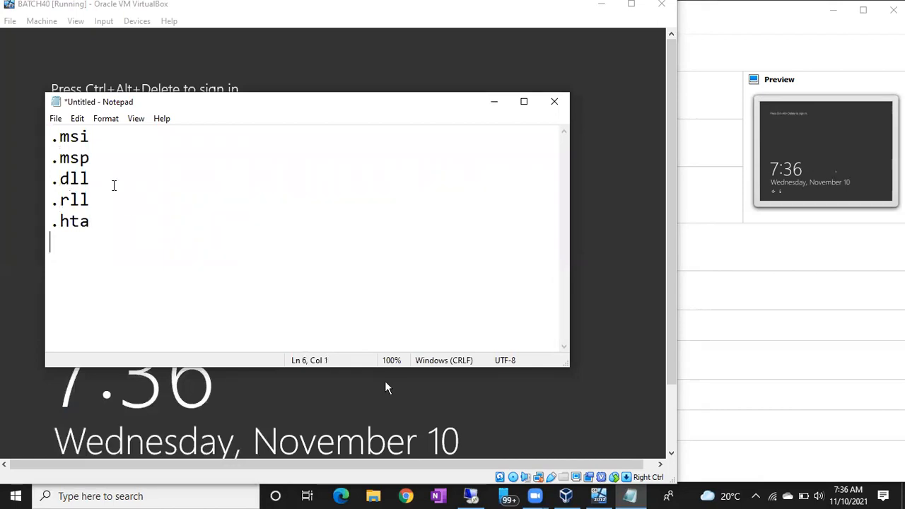
# - Highlight the .msi and .msp lines, and add a line reading VB below .hta
pyautogui.moveTo(90, 159); pyautogui.dragTo(39, 144)
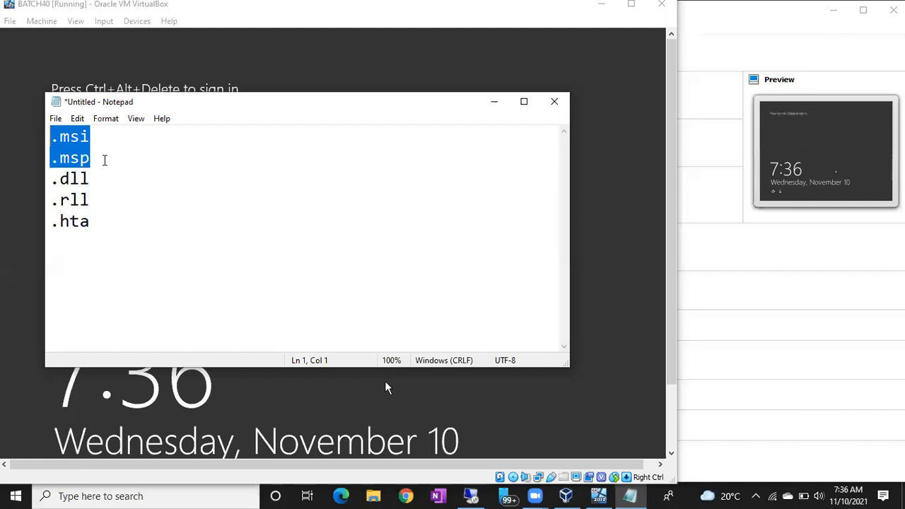
pyautogui.click(104, 159)
pyautogui.moveTo(90, 159); pyautogui.dragTo(52, 140)
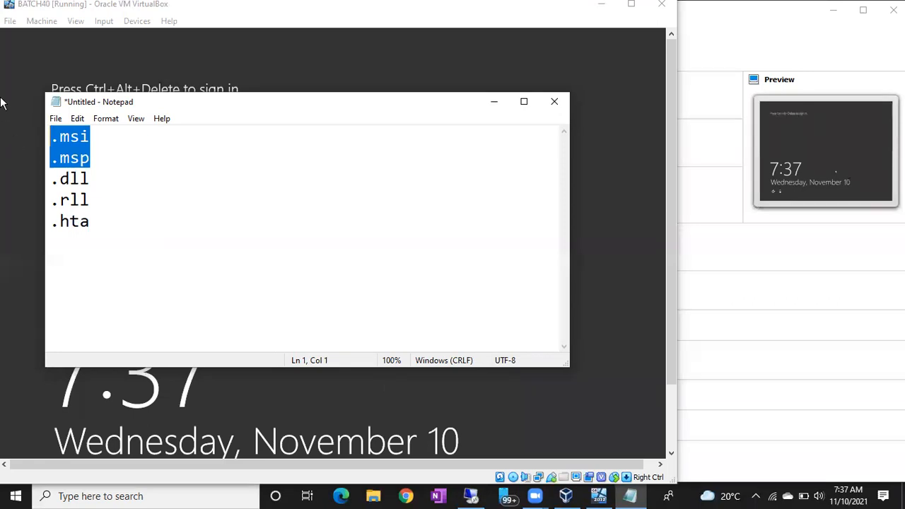
pyautogui.click(123, 222)
pyautogui.press('Return')
pyautogui.write('VB')
pyautogui.press('Return')
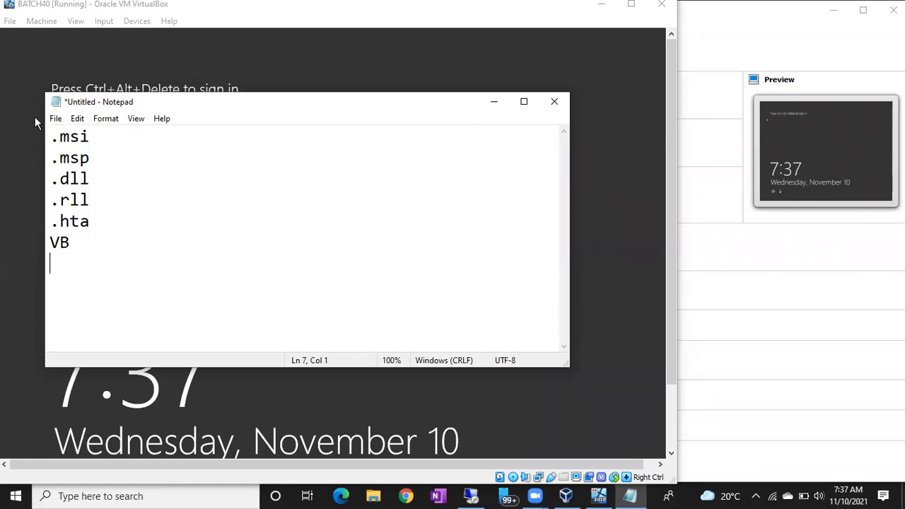
# - Check the missing-disk prompt in the remote session, and add the line "fixmsimsp tool" below VB in the note
pyautogui.click(475, 500)
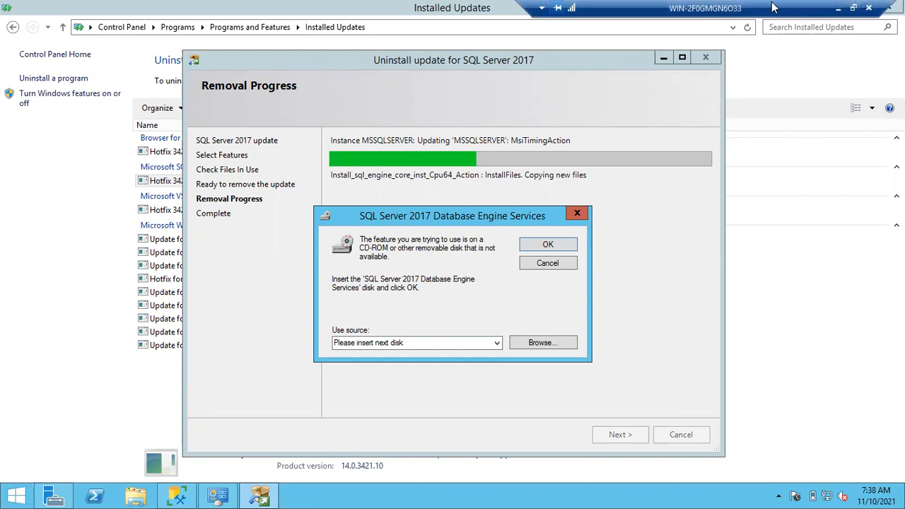
pyautogui.click(839, 8)
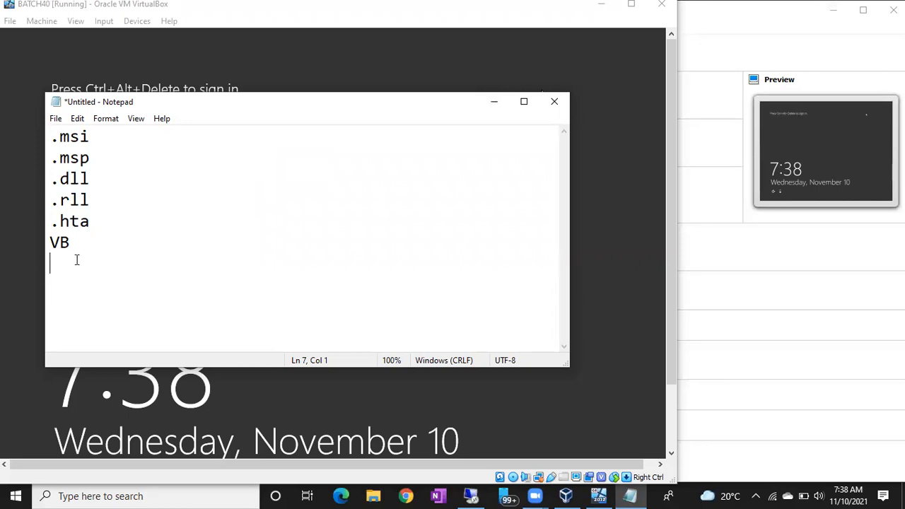
pyautogui.moveTo(71, 252); pyautogui.dragTo(44, 244)
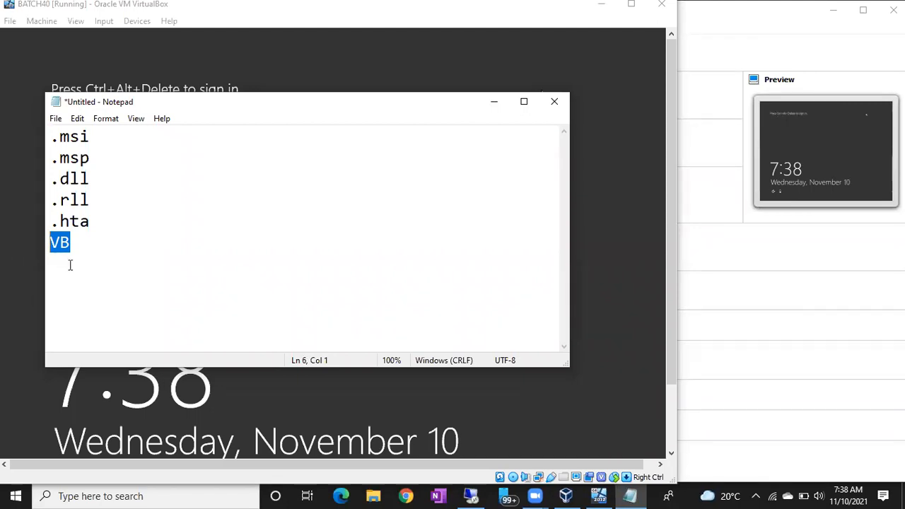
pyautogui.click(70, 265)
pyautogui.write('f')
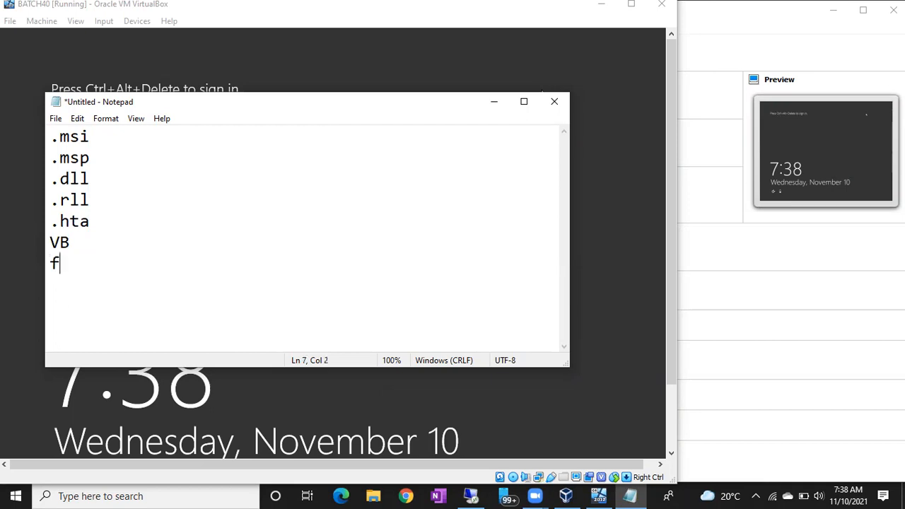
pyautogui.write('ixmsim')
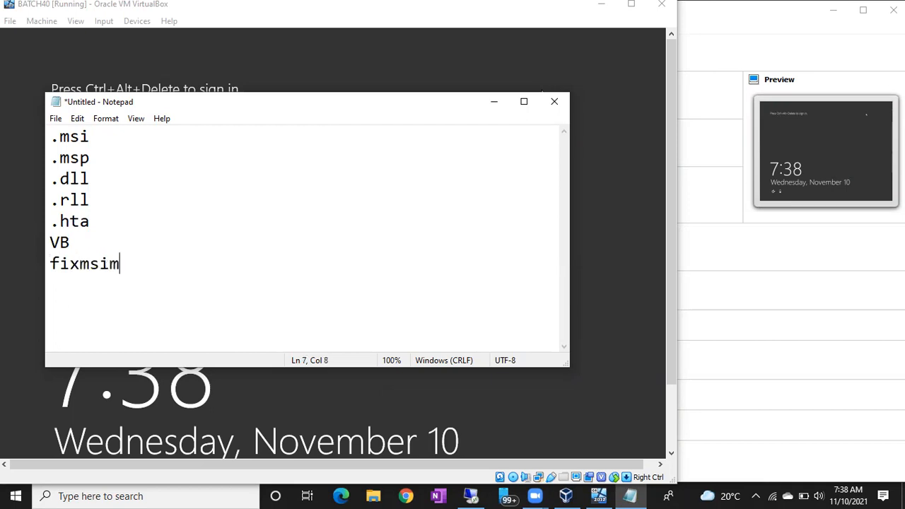
pyautogui.write('sp tool')
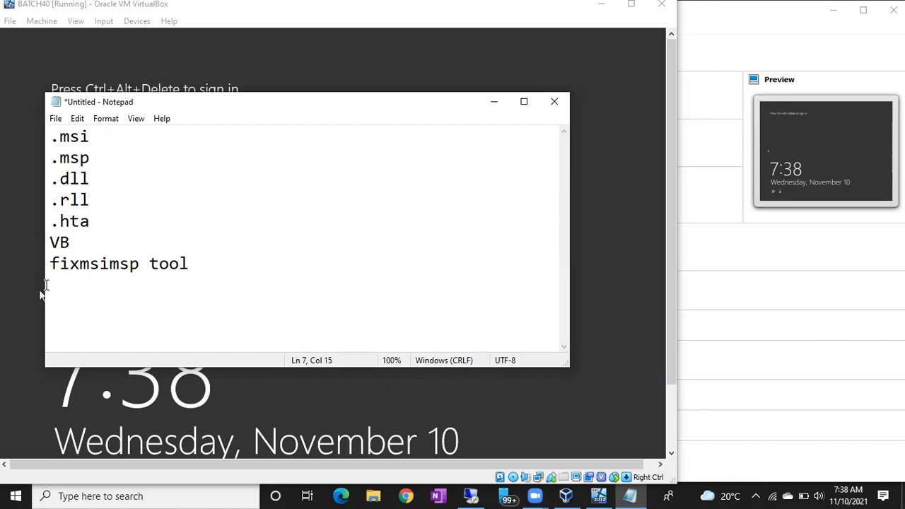
# - Highlight the fixmsimsp name and add the line "fix all" below it in the note
pyautogui.moveTo(52, 266); pyautogui.dragTo(75, 265)
pyautogui.moveTo(125, 263); pyautogui.dragTo(128, 263)
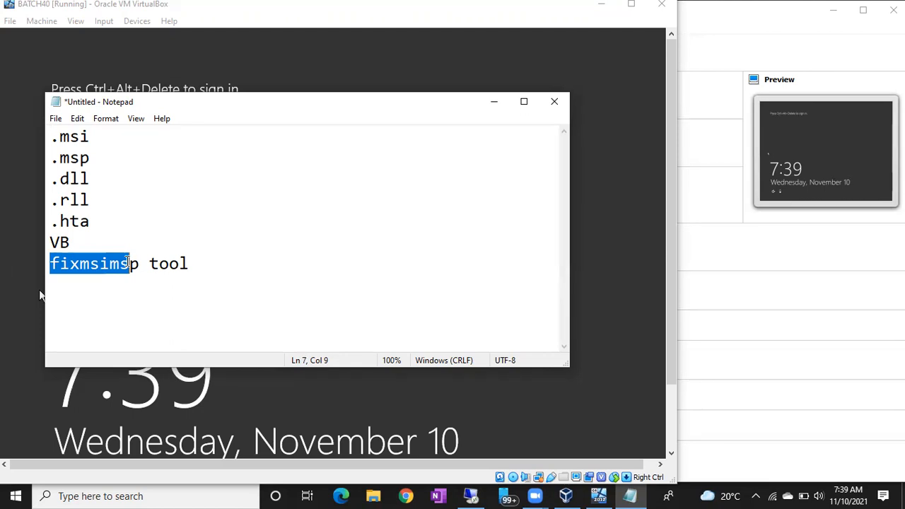
pyautogui.click(197, 265)
pyautogui.press('Return')
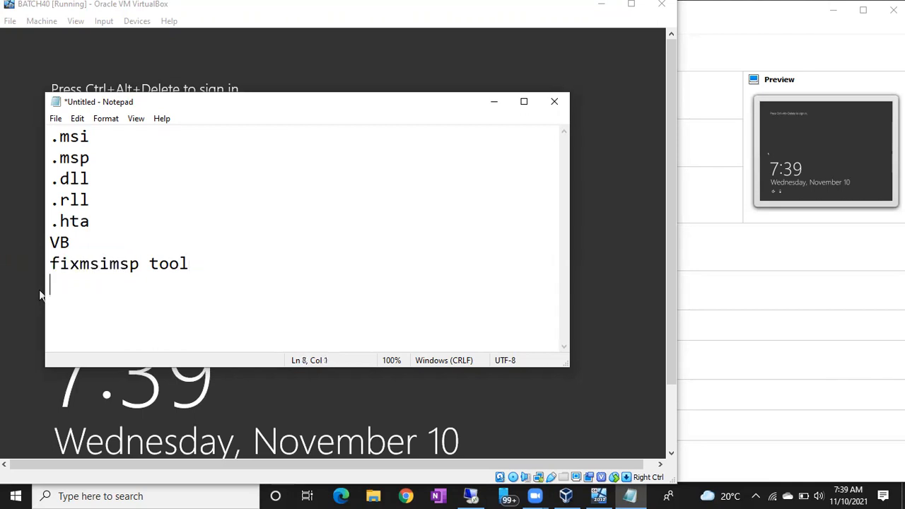
pyautogui.write('fix all')
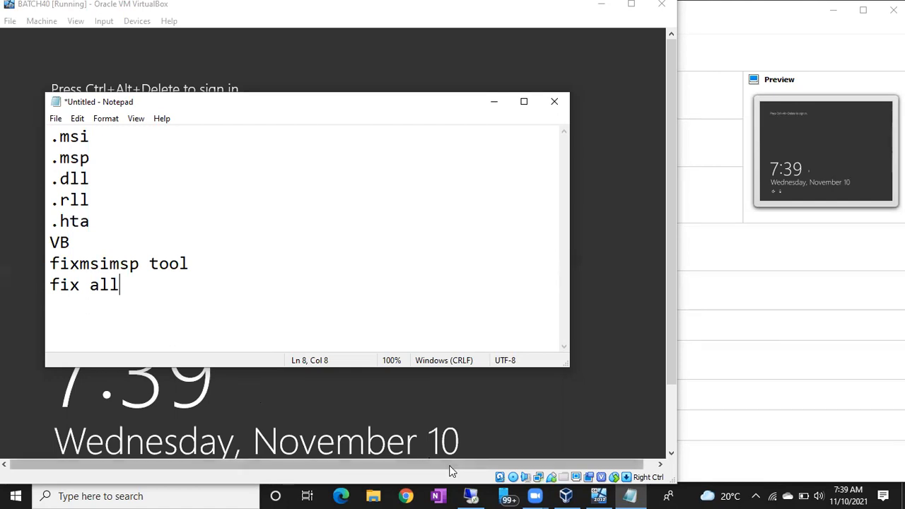
# - Return to the remote session and check in This PC which disc is loaded in CD drive D:
pyautogui.click(468, 494)
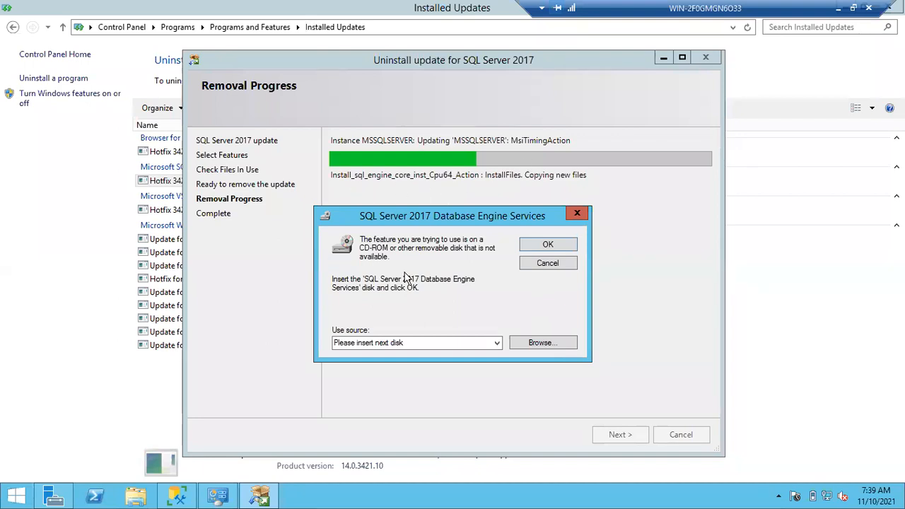
pyautogui.click(147, 493)
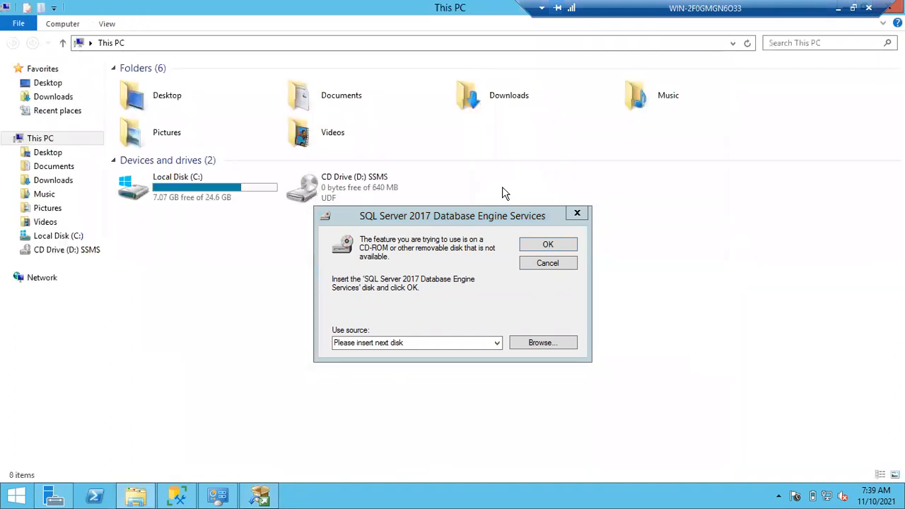
pyautogui.click(381, 192)
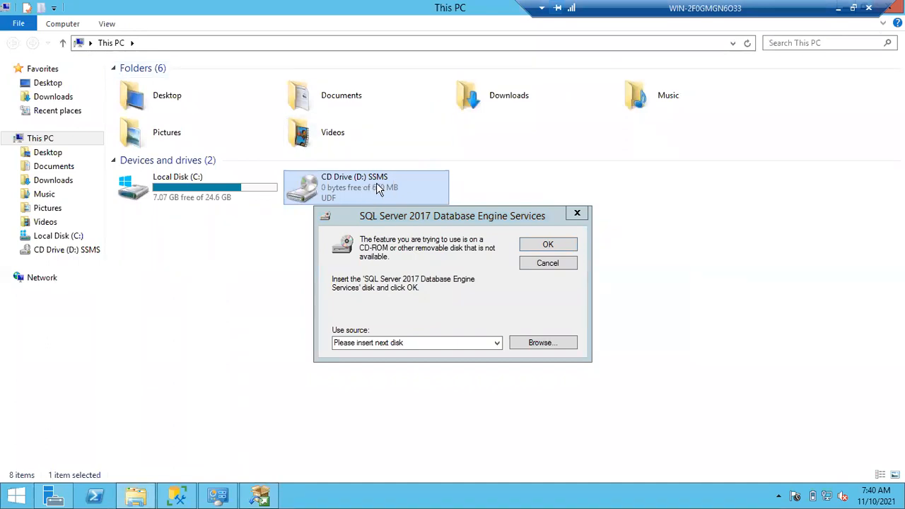
# - Switch to VirtualBox Manager and replace SSMS.ISO in BATCH40's optical drive with SQLServer2017-x64-ENU-Dev.iso
pyautogui.click(837, 9)
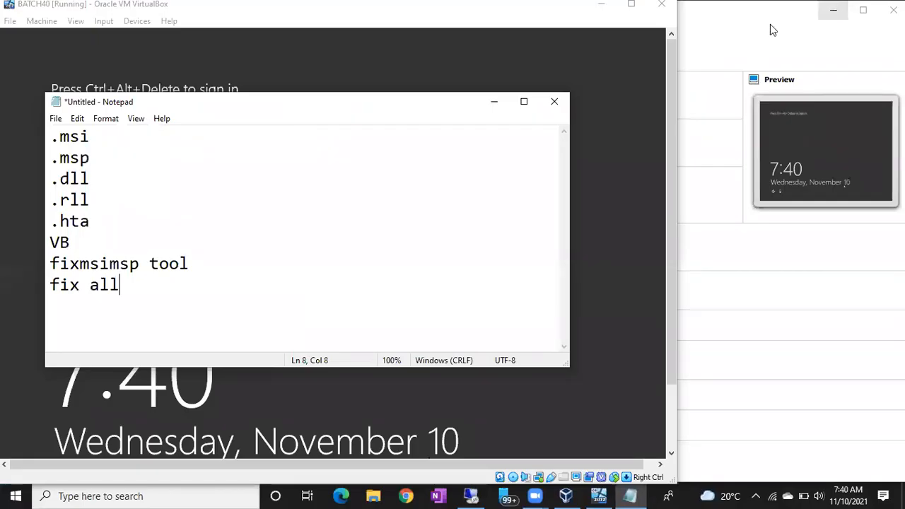
pyautogui.click(568, 495)
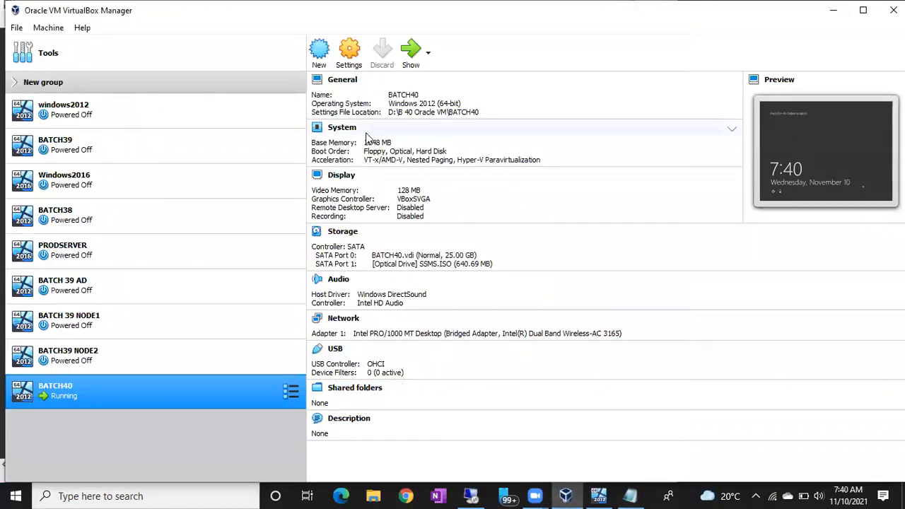
pyautogui.click(350, 50)
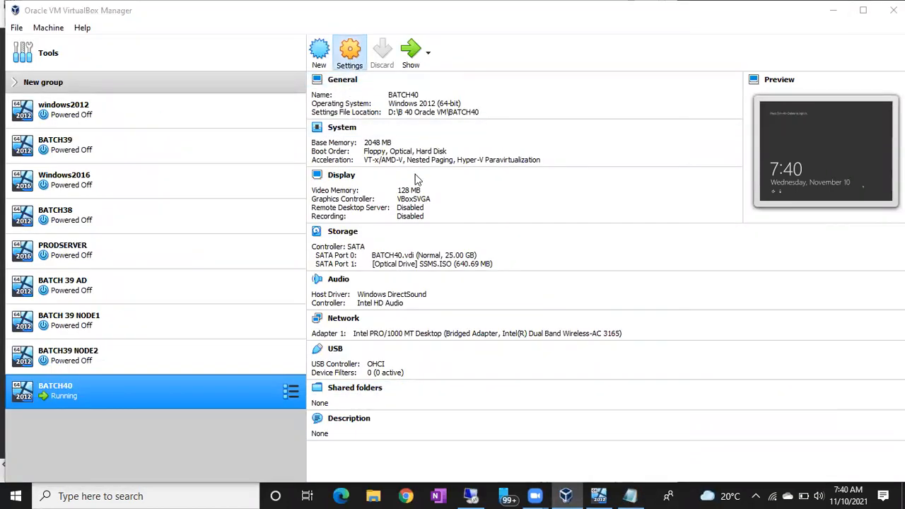
pyautogui.click(286, 181)
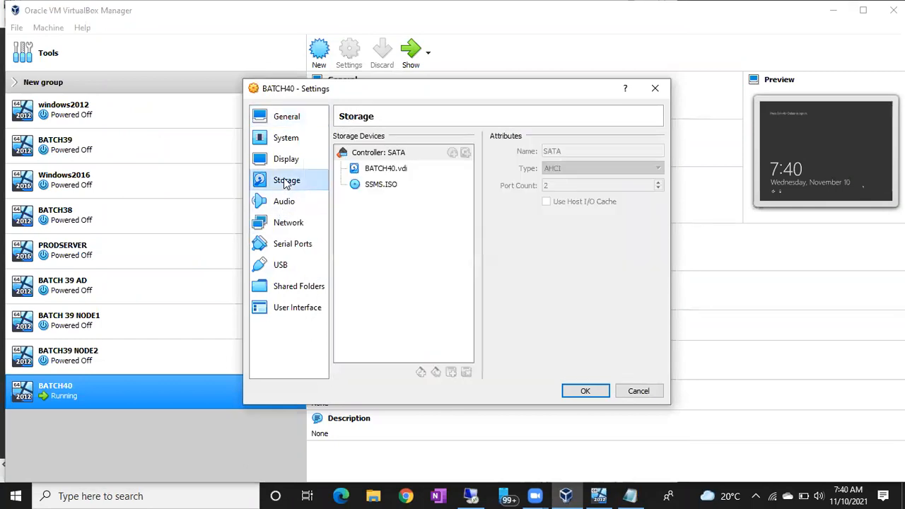
pyautogui.click(382, 184)
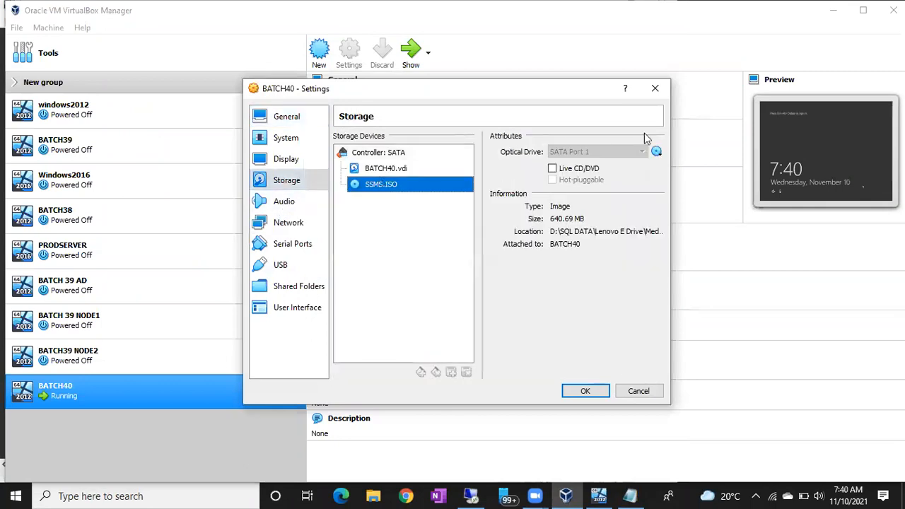
pyautogui.click(655, 151)
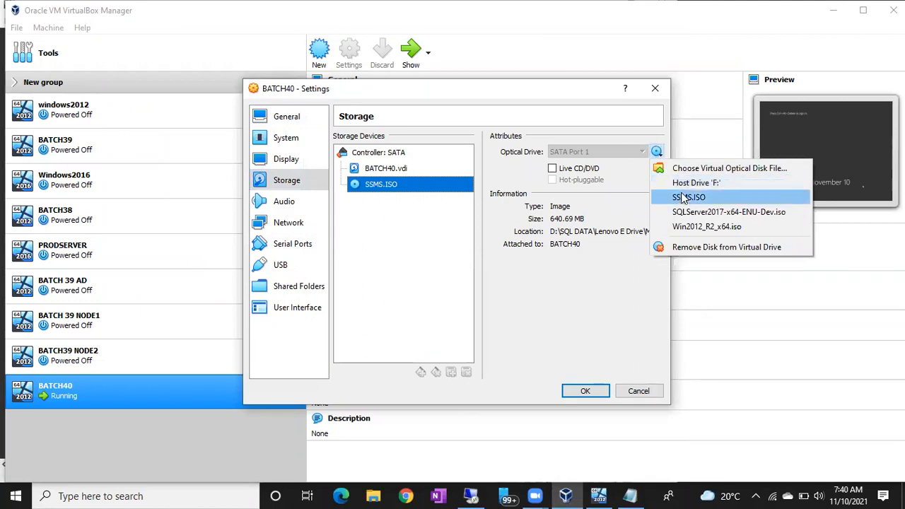
pyautogui.click(684, 212)
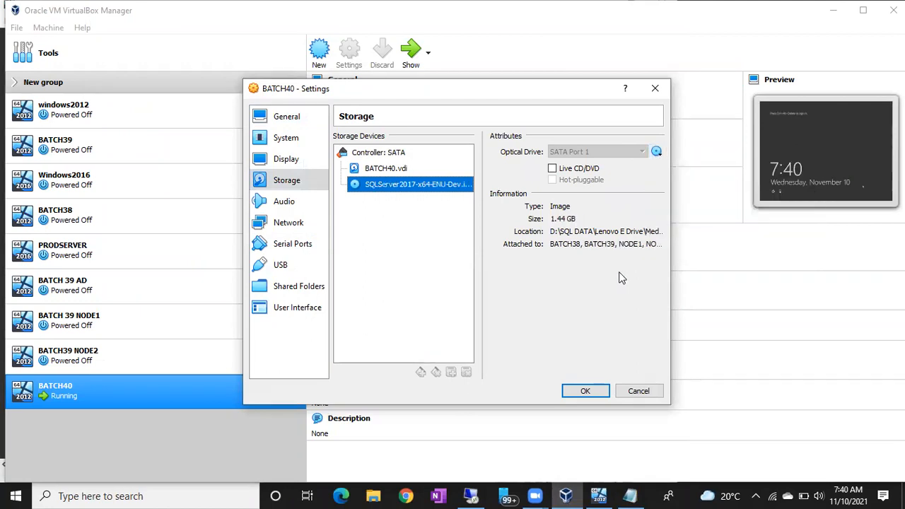
pyautogui.click(582, 392)
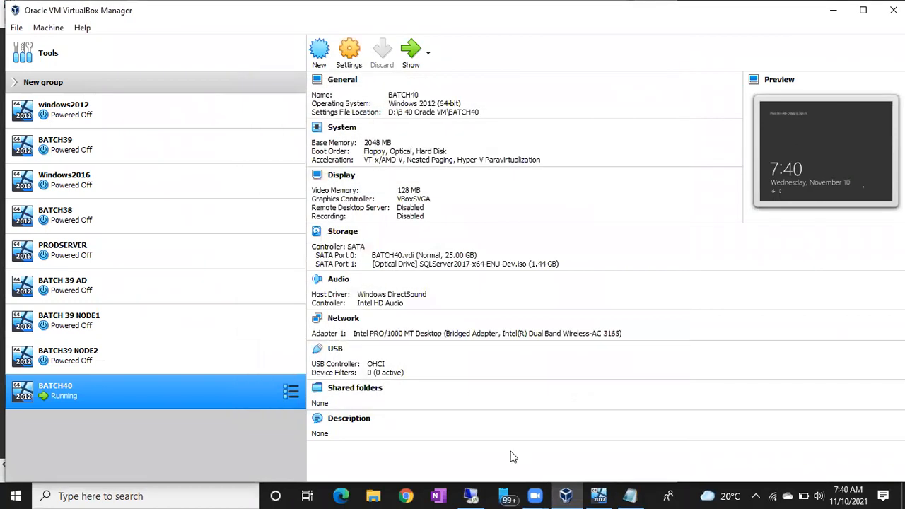
# - Return to the remote session, refresh This PC to load the new disc, and bring the update uninstall wizard forward
pyautogui.click(470, 495)
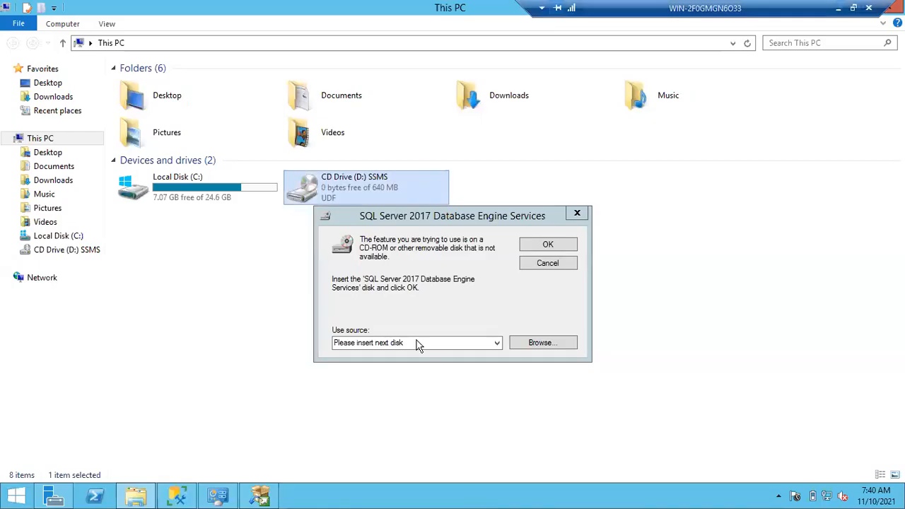
pyautogui.click(749, 43)
pyautogui.click(749, 43)
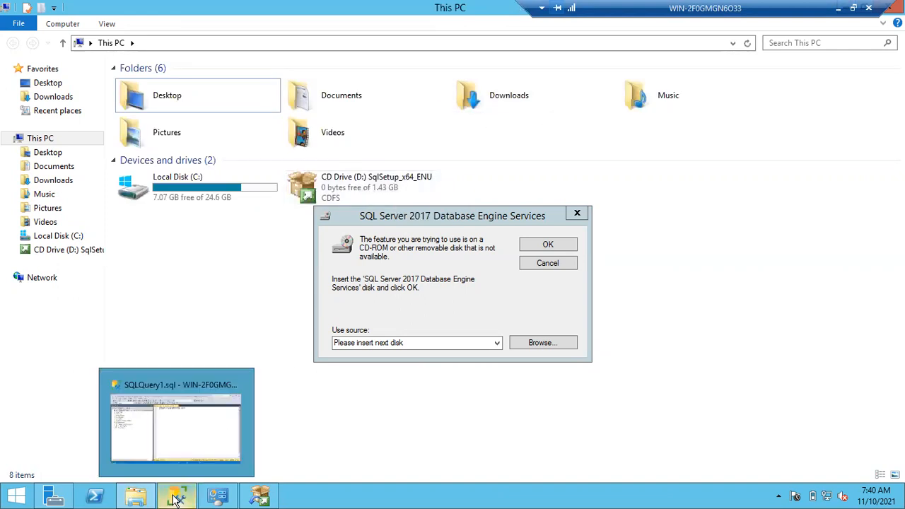
pyautogui.click(260, 492)
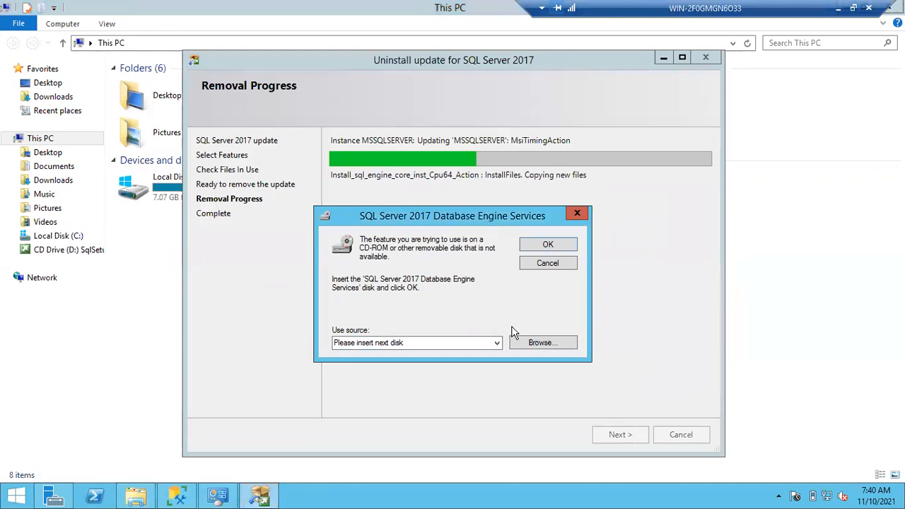
# - Browse CD drive D: for the Database Engine Services source and check the full name of the requested installation package
pyautogui.click(540, 343)
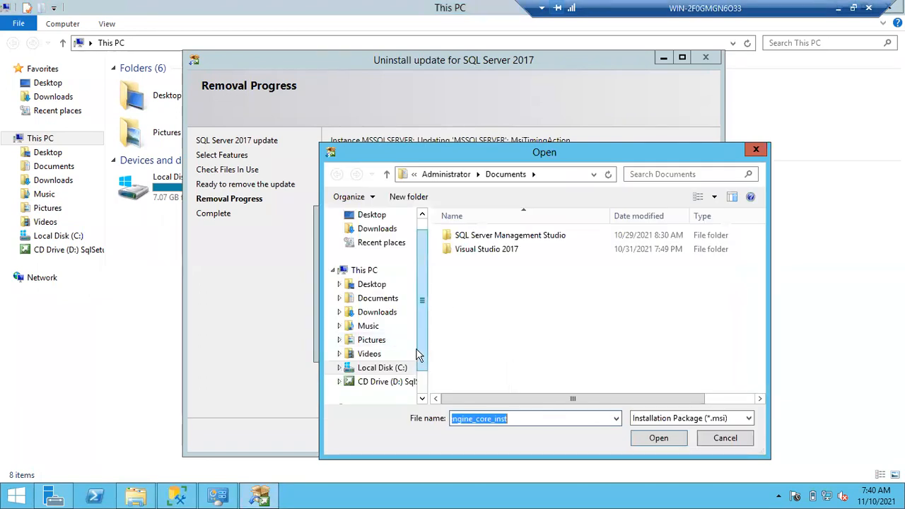
pyautogui.scroll(-2, 420, 360)
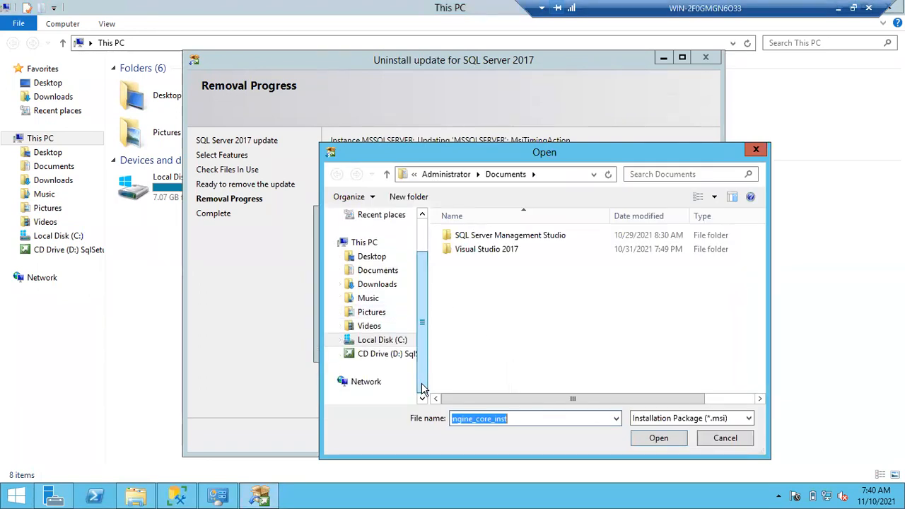
pyautogui.click(387, 356)
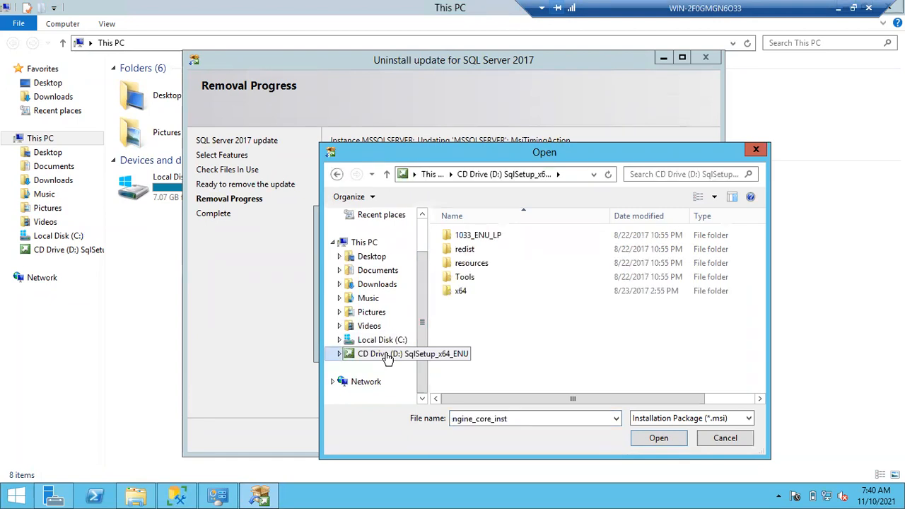
pyautogui.doubleClick(512, 425)
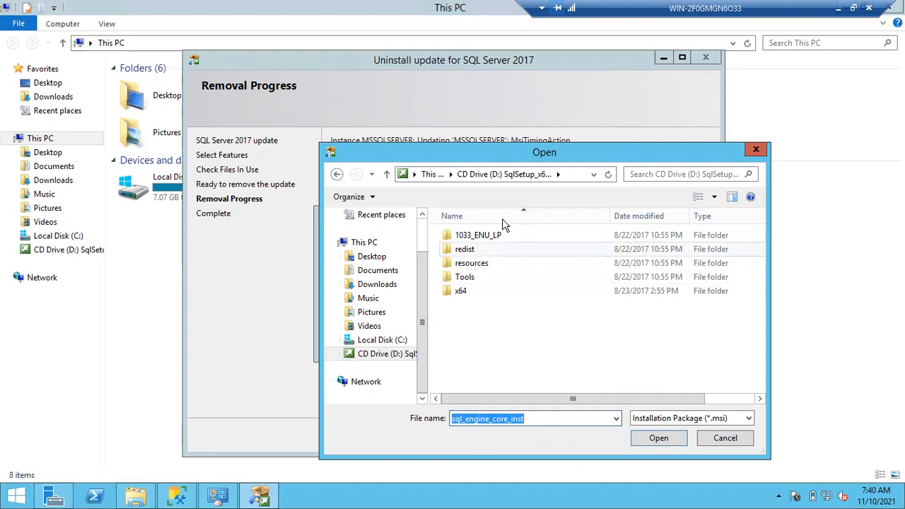
# - Search the disc for "sql_" and supply sql_engine_core_inst from D:\x64\Setup as the source so the update removal continues
pyautogui.click(644, 174)
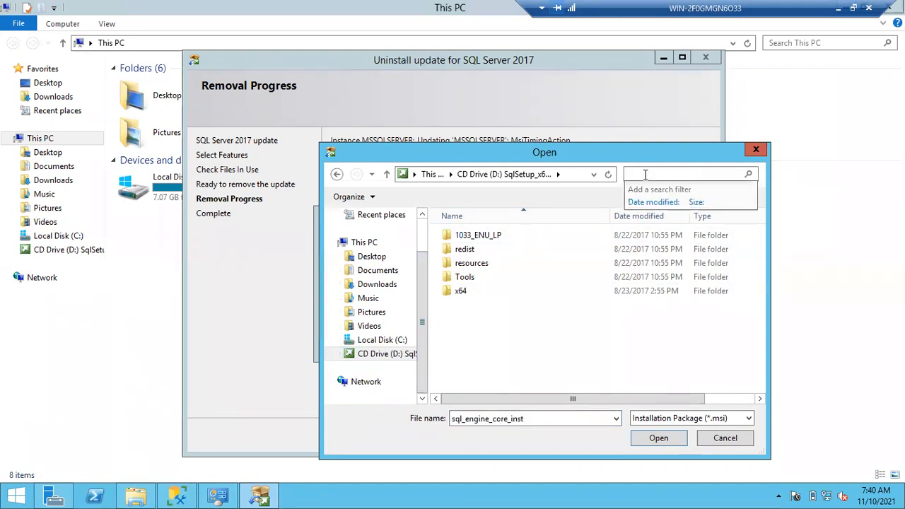
pyautogui.write('sql_')
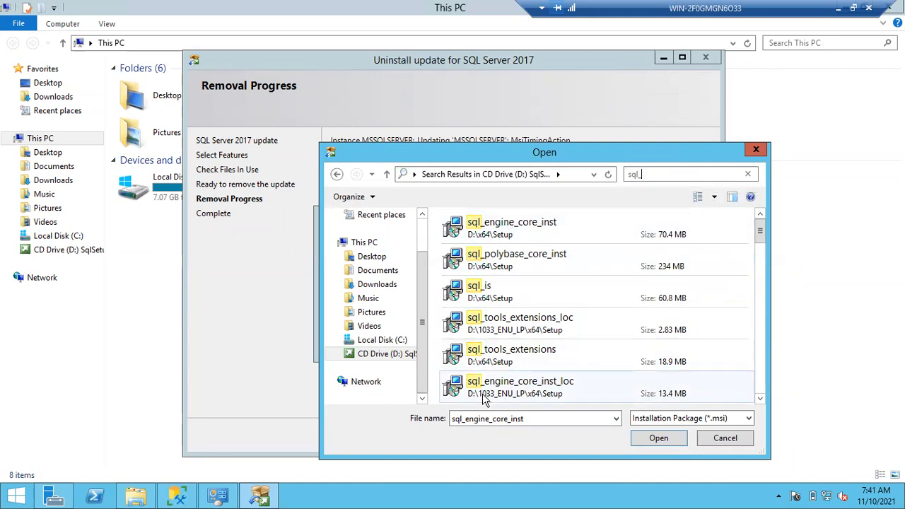
pyautogui.doubleClick(503, 227)
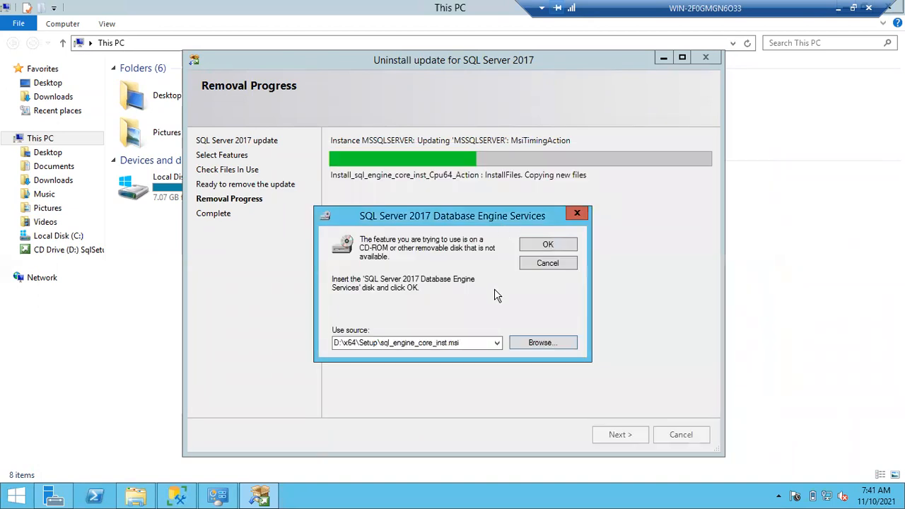
pyautogui.click(539, 244)
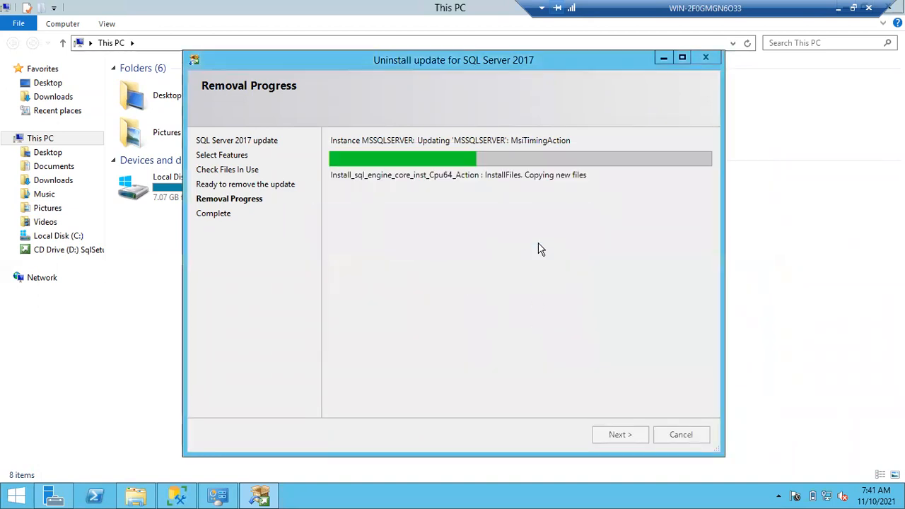